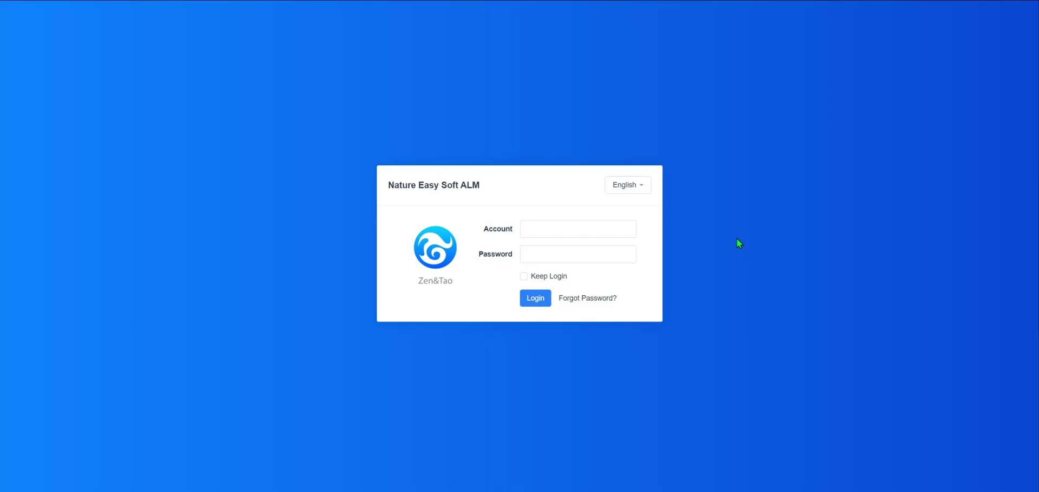
- Switch the login page to English and sign in with the administrator account and its password
click(637, 186)
click(633, 236)
text(admin)
key(Tab)
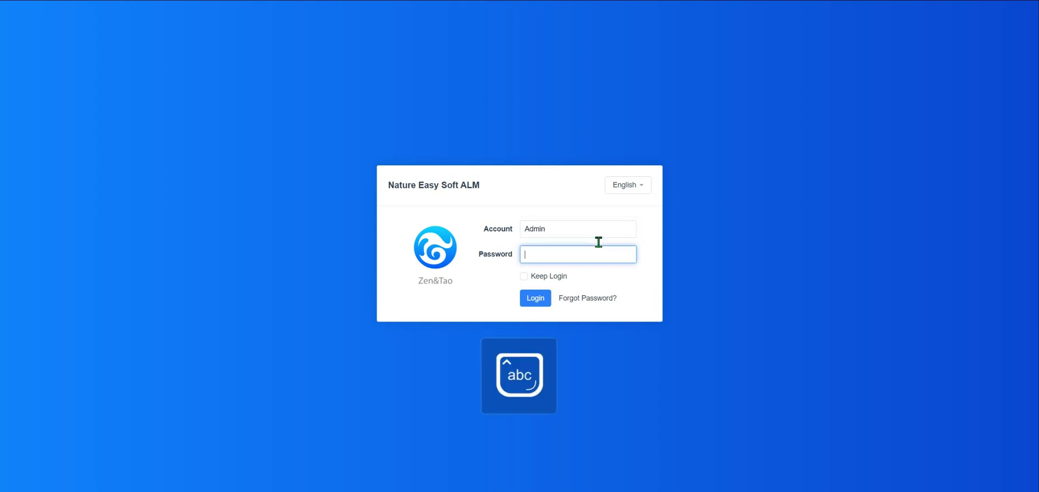
text(123456)
key(Return)
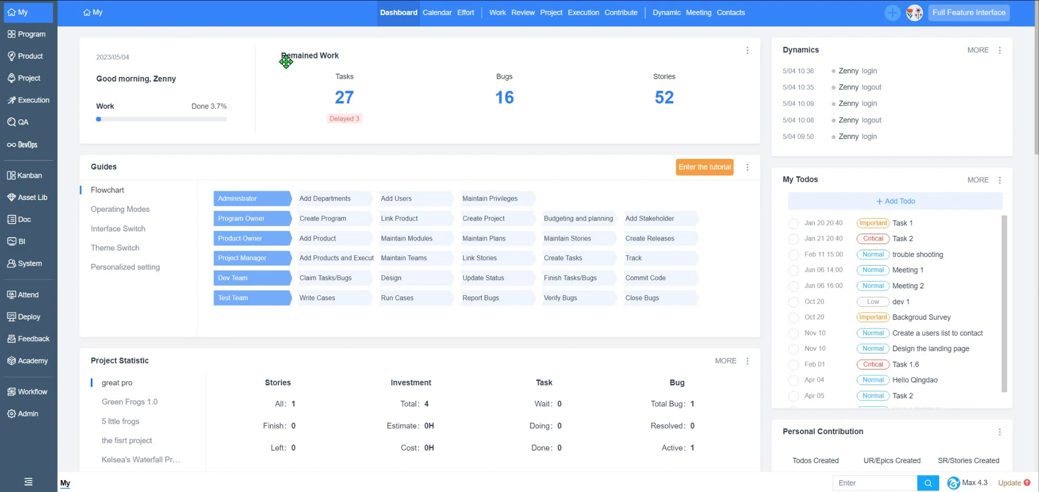
- Start task 111 with 2 hours of total cost spent
click(351, 96)
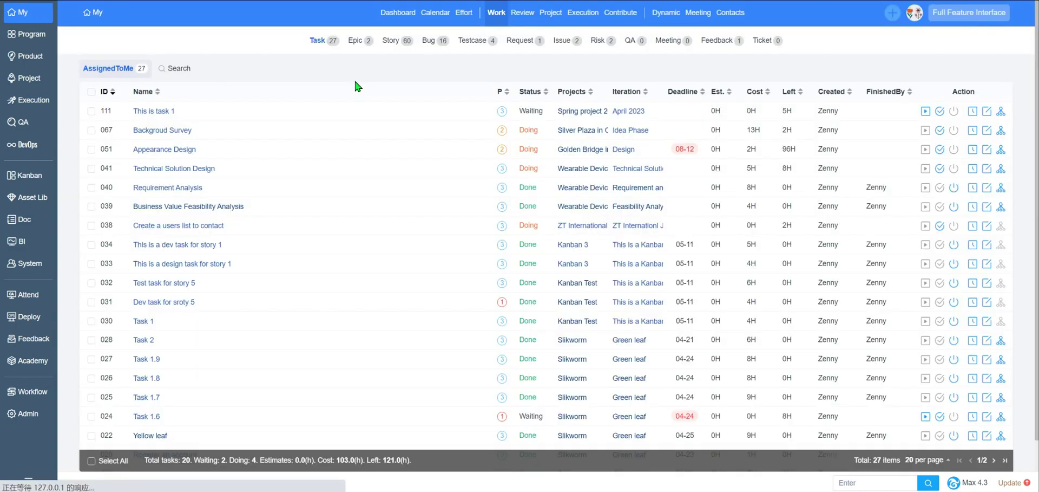
click(926, 112)
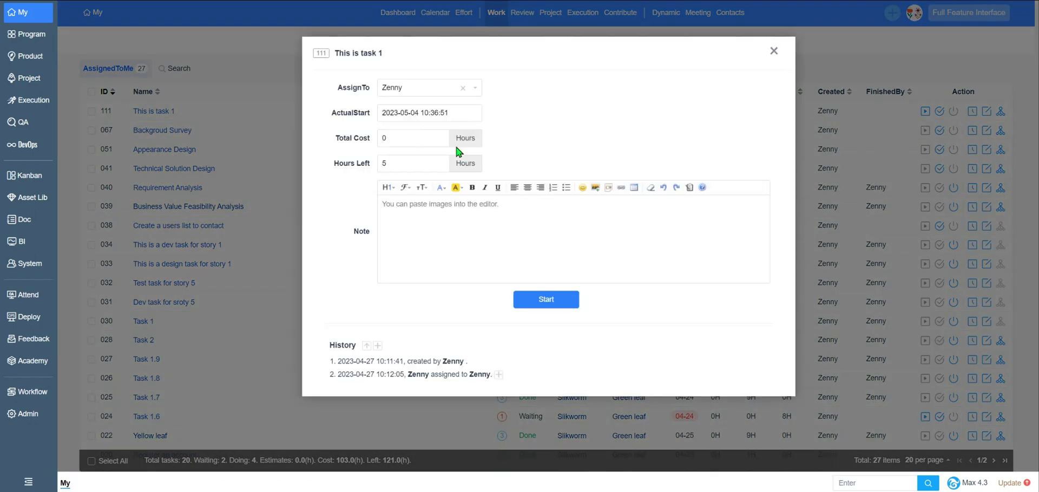
text(2)
click(512, 299)
- Log 'Requirement research' on task 111 with 2 hours cost and 6 hours left
click(974, 111)
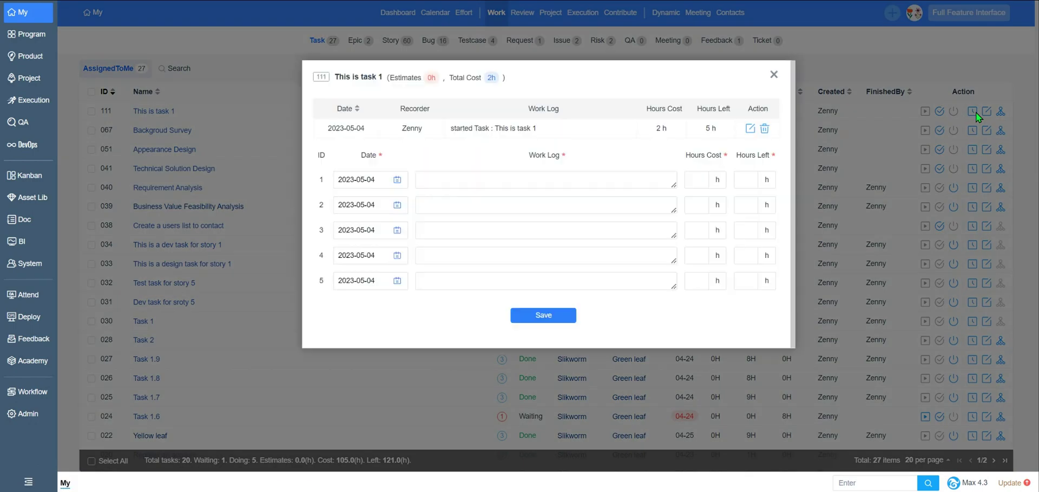
click(453, 187)
text(Requirement research)
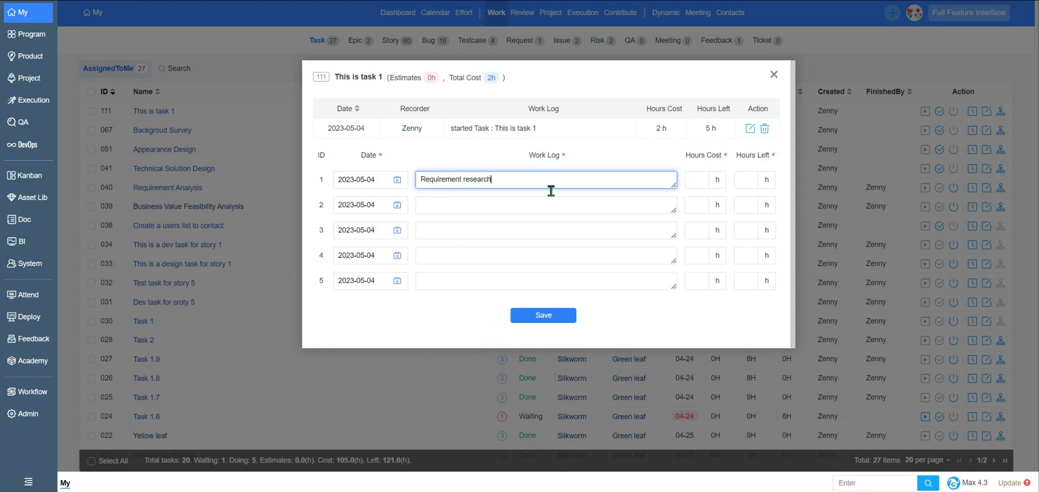
key(Tab)
text(2)
key(Tab)
text(6)
click(542, 314)
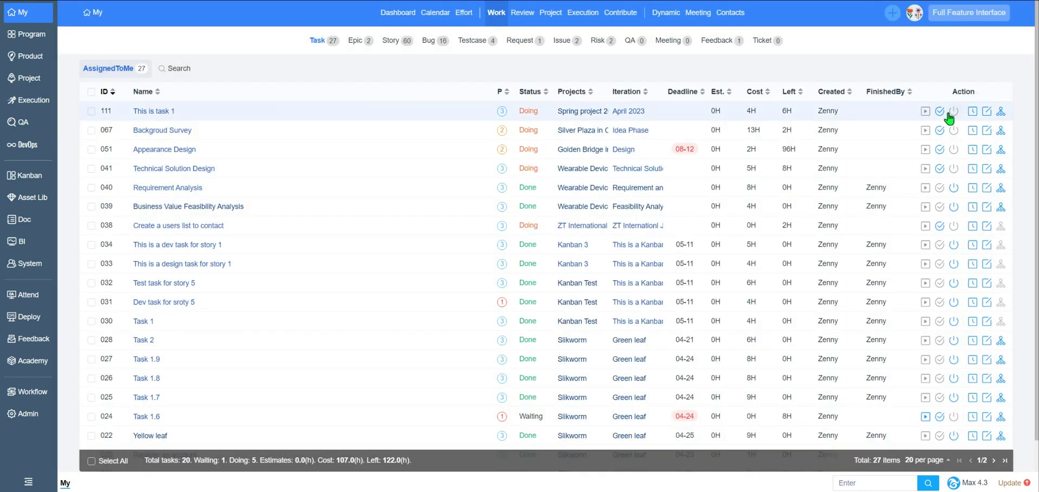
- Mark task 111 as finished, then close it
click(945, 112)
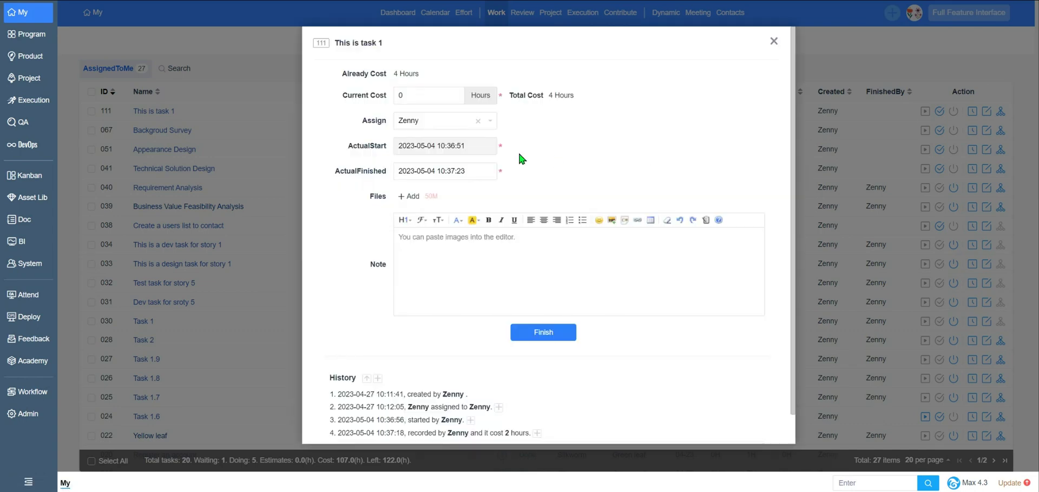
click(541, 332)
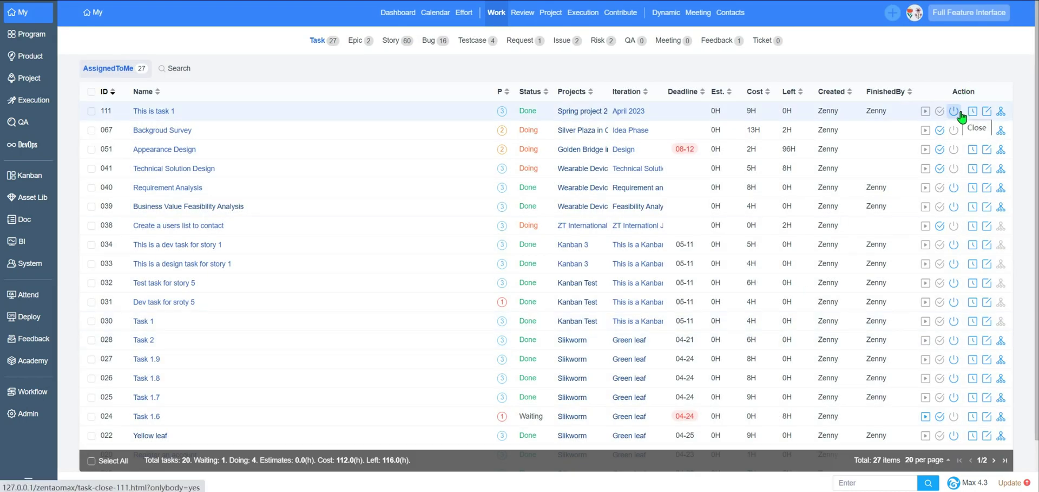
click(955, 112)
click(562, 213)
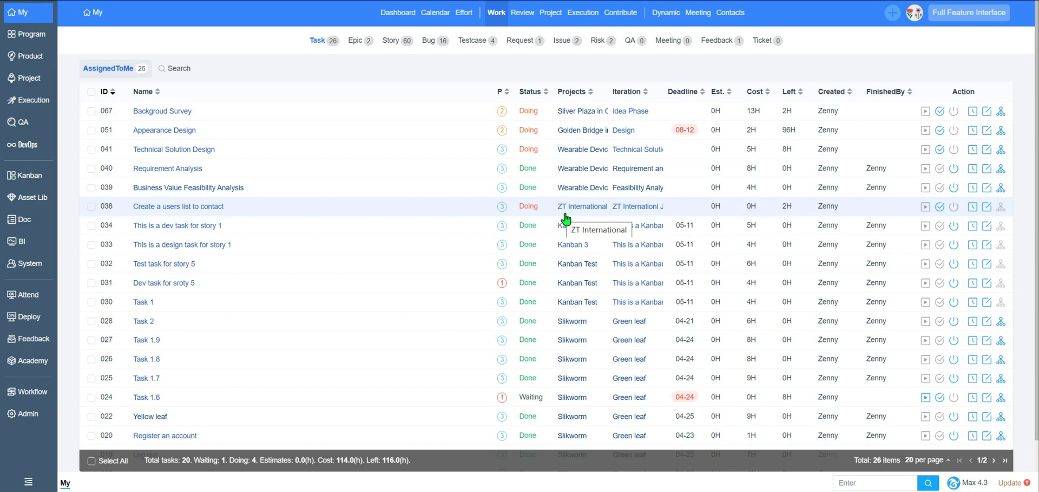
- Show page 2 of programs and expand R&D Center in California and Intelligent Production and Research
click(37, 44)
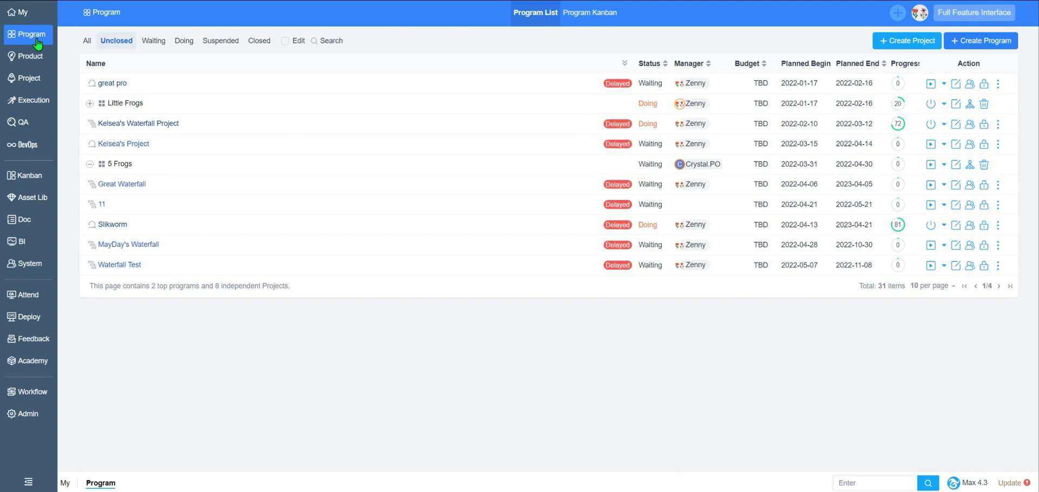
click(999, 285)
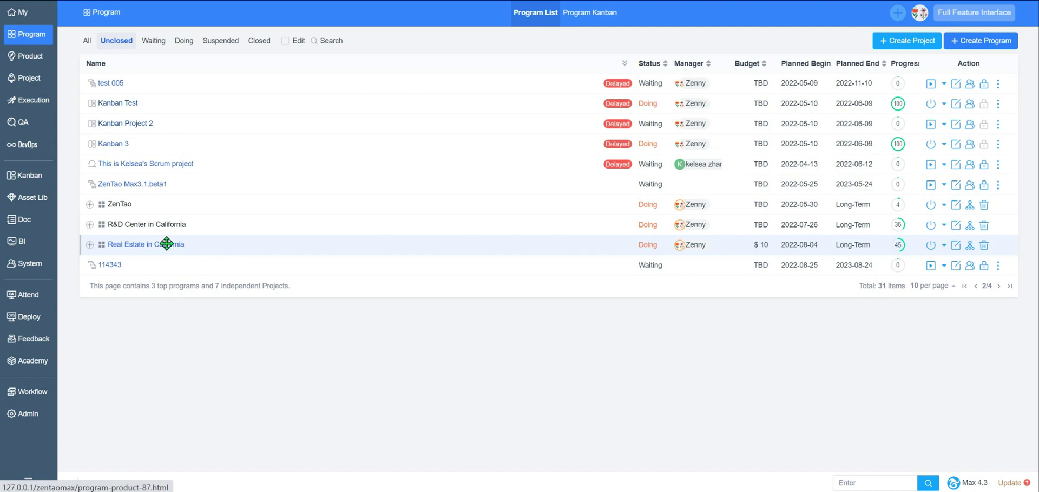
click(89, 225)
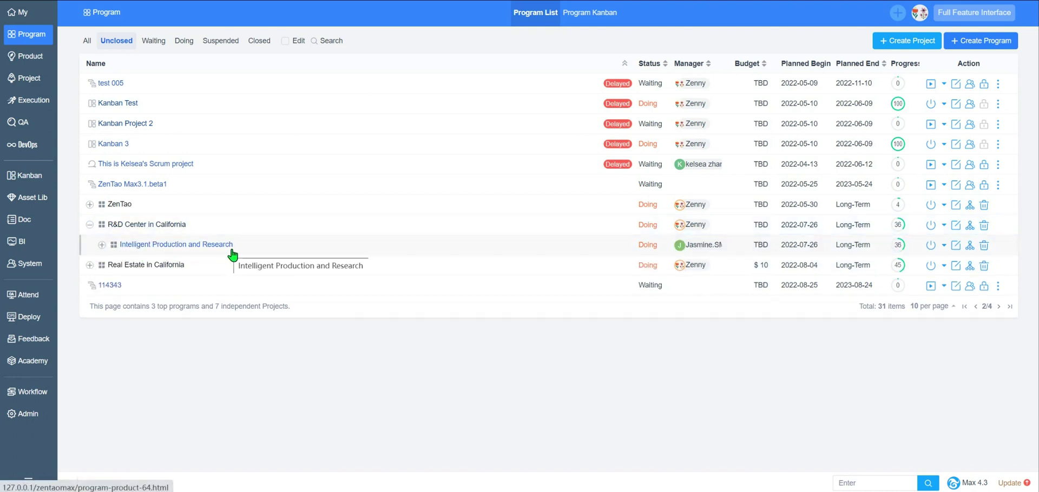
click(102, 244)
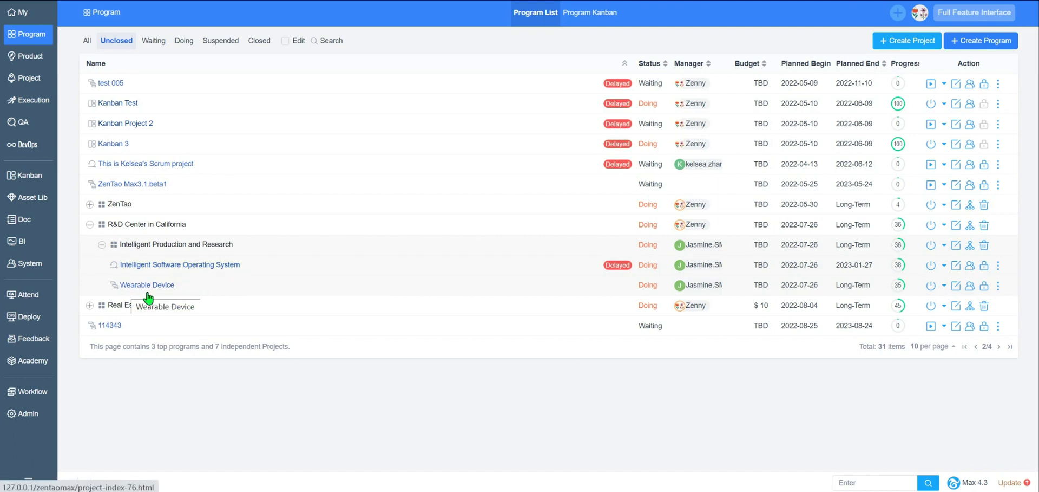
- Switch the Program page to the Program Kanban board
click(601, 13)
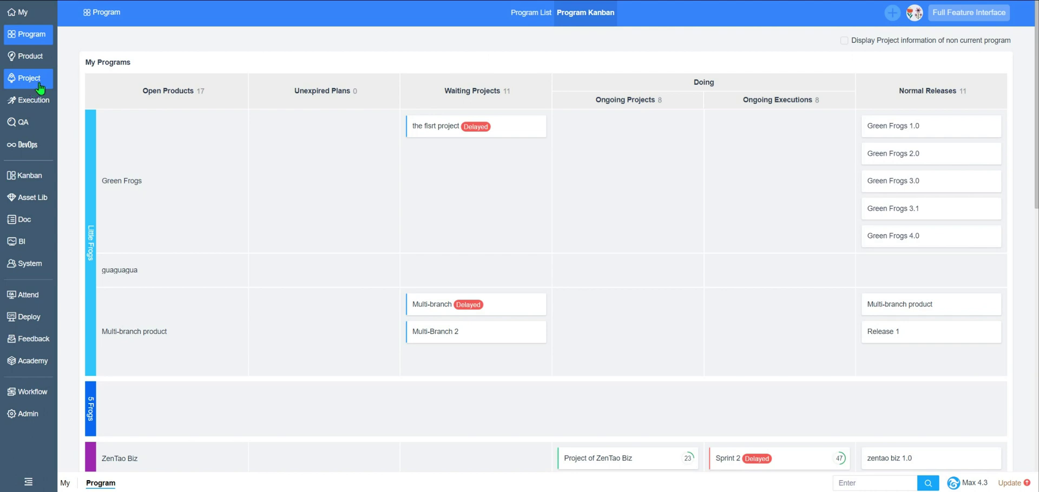
- Bring up the Product List with its 32 open products
click(34, 59)
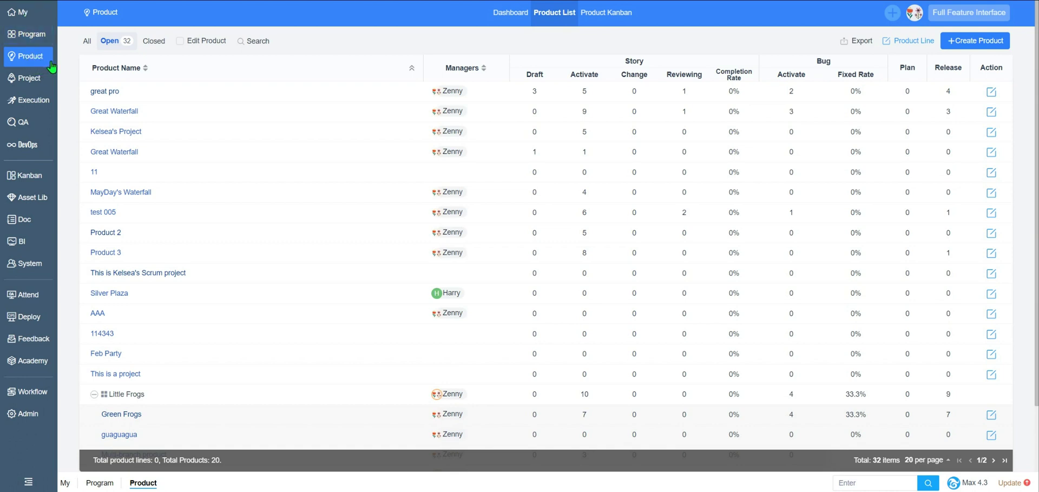
click(508, 14)
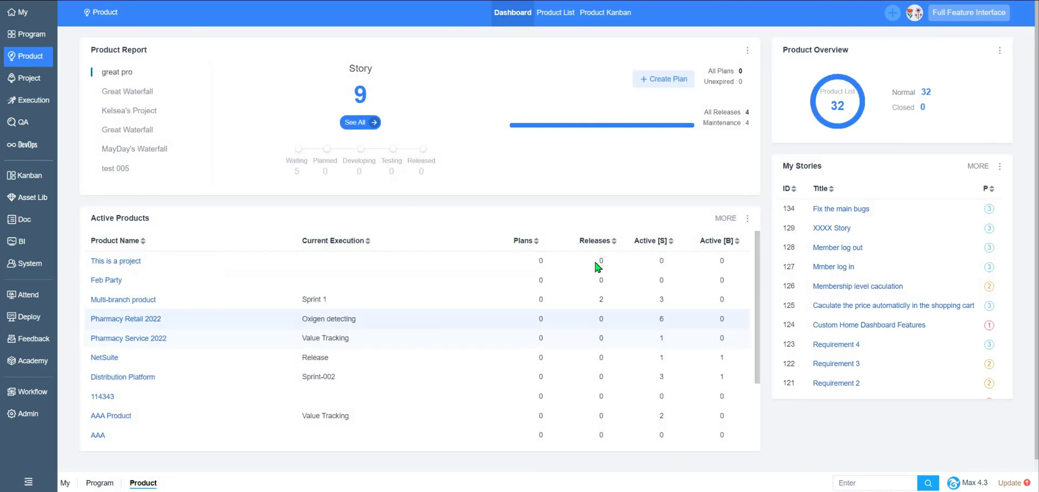
click(748, 50)
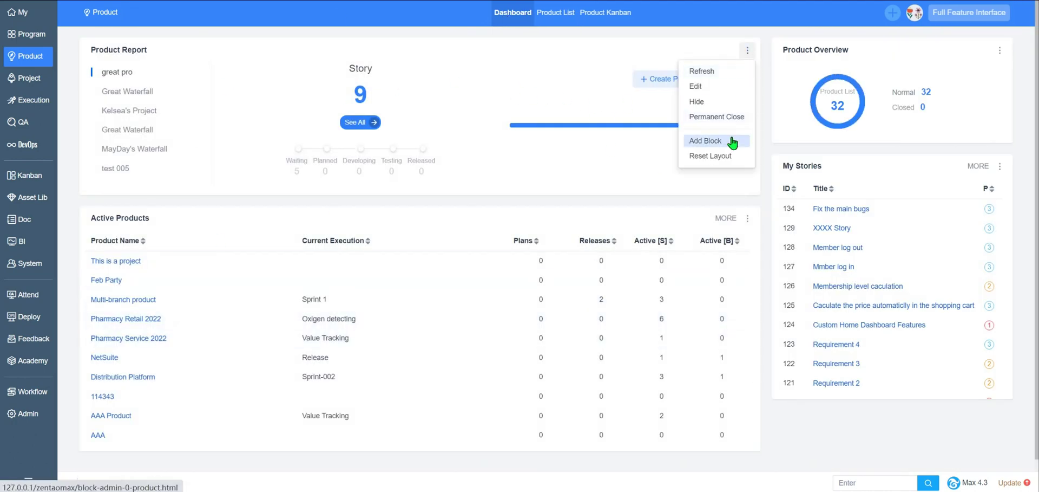
click(510, 69)
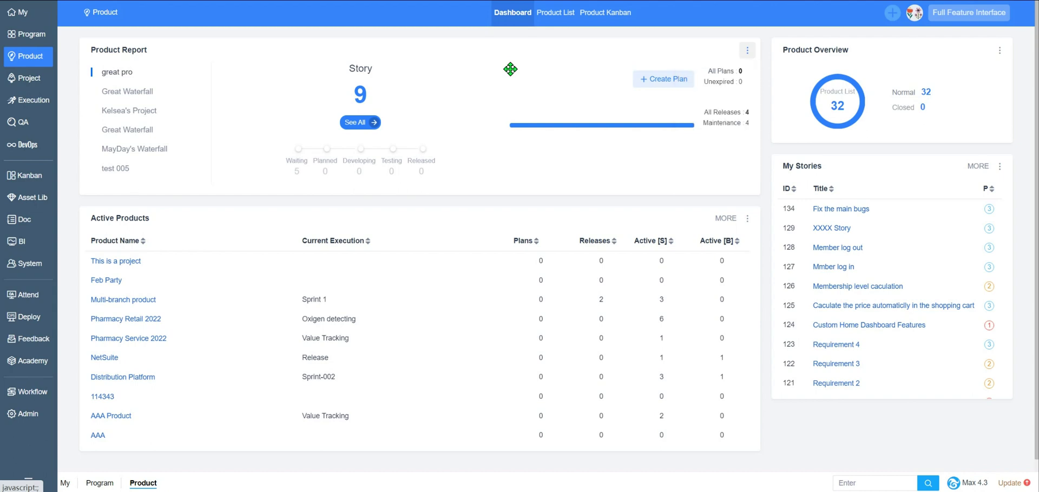
click(556, 12)
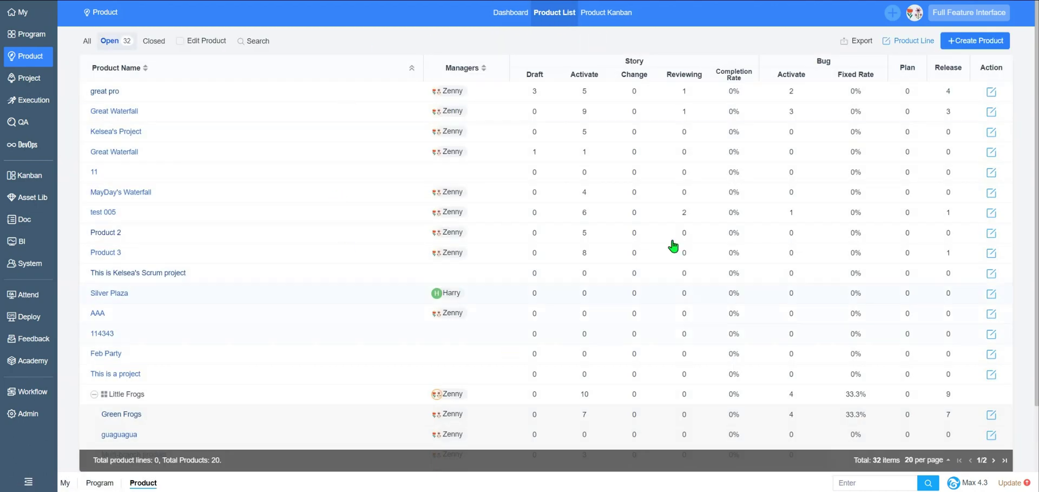
click(604, 13)
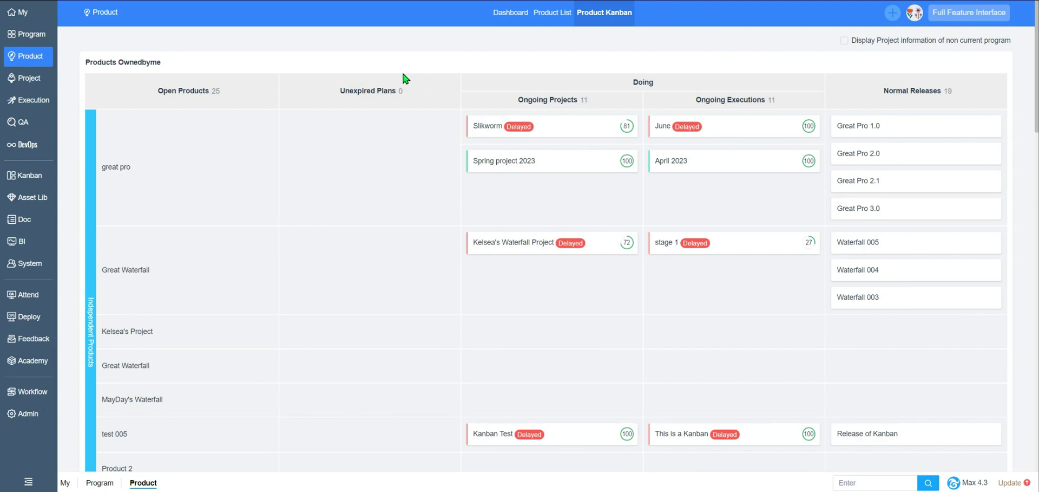
click(553, 13)
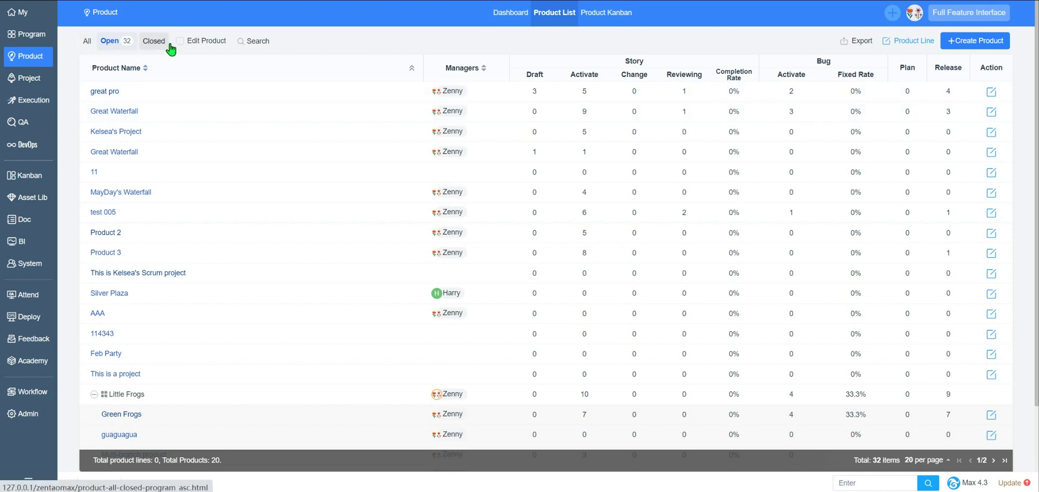
- Filter products by the name 'beautiful' and open Smart Sports Bracelet's story list
click(260, 41)
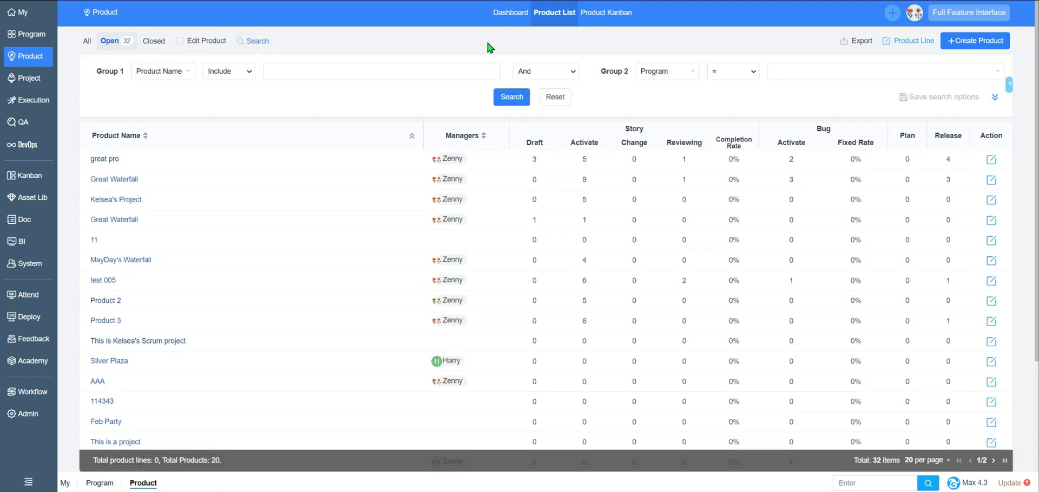
click(995, 97)
click(318, 81)
text(beautiful)
click(512, 149)
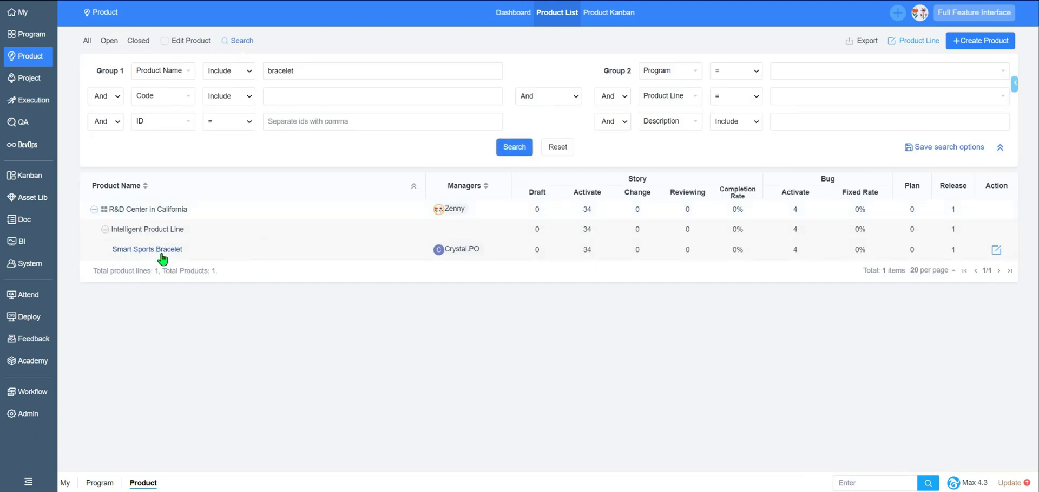
click(160, 250)
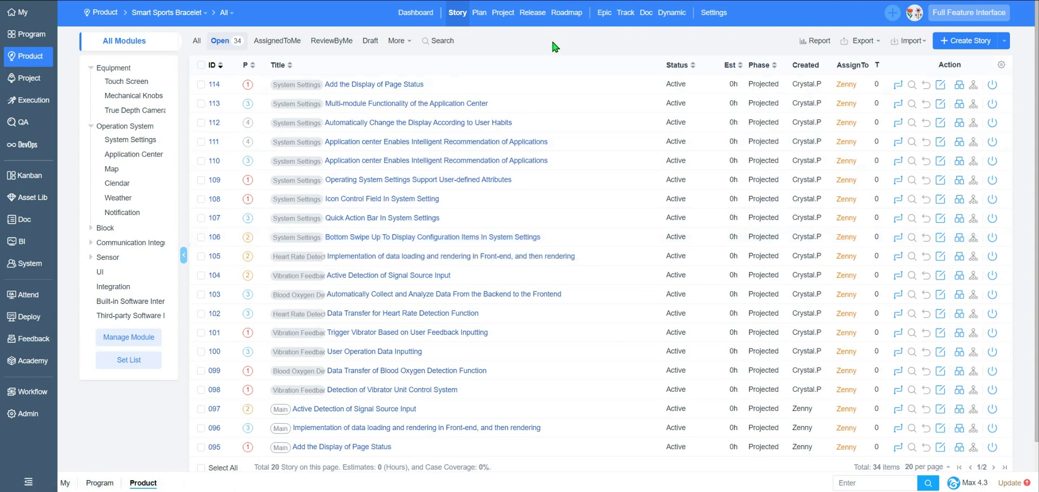
- View the product's Epic list, return to Stories, and dismiss the branch filter unchanged
click(605, 16)
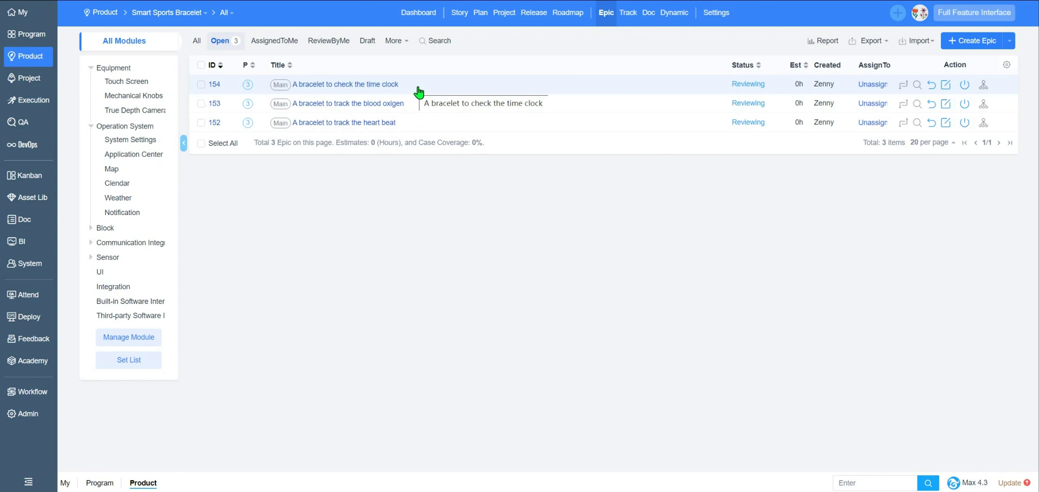
click(461, 20)
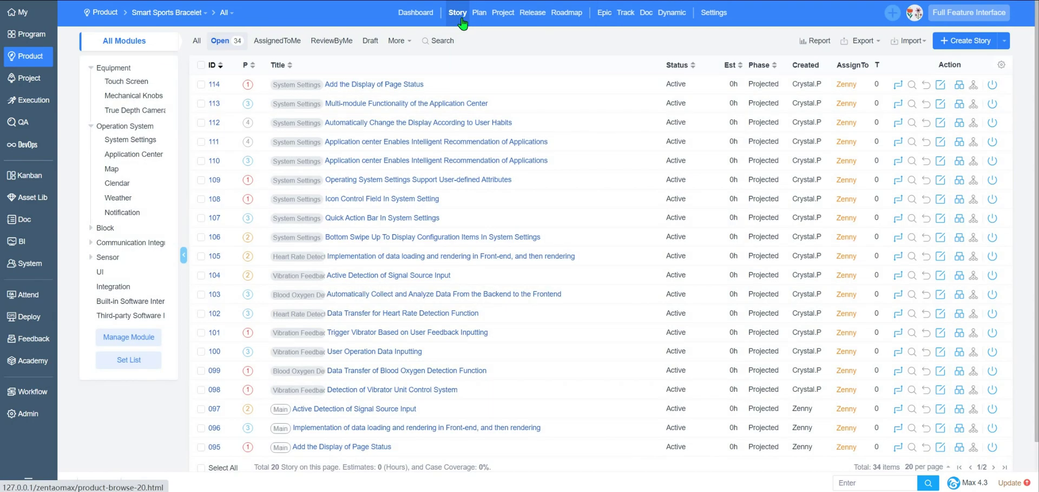
click(226, 13)
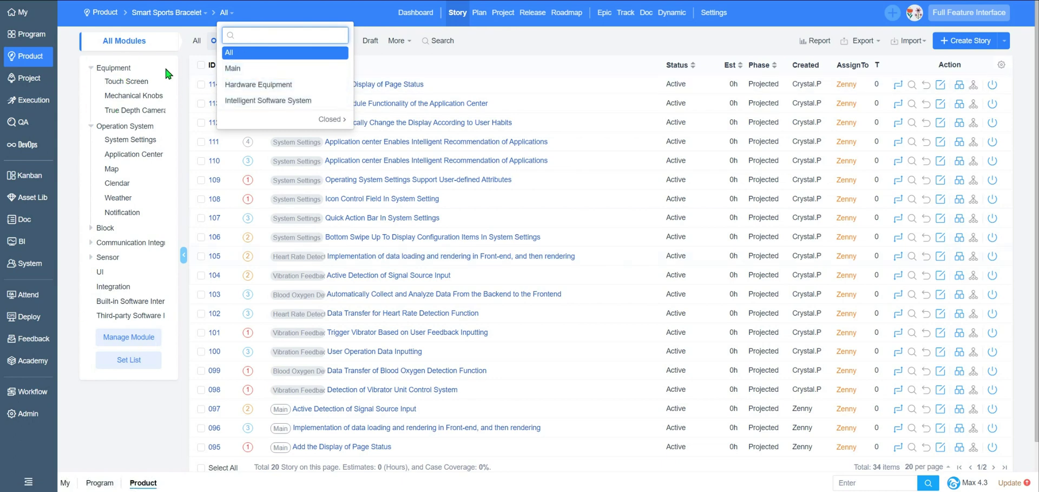
click(557, 43)
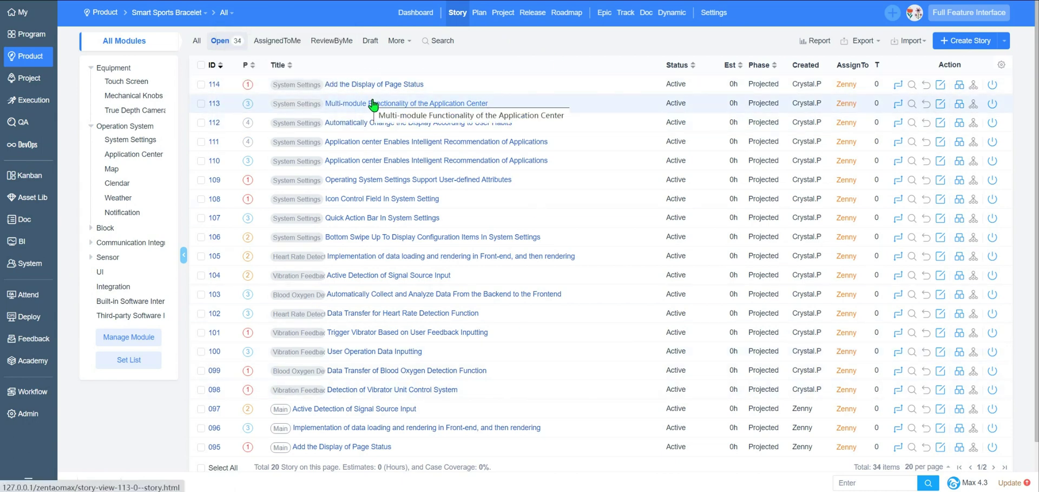
- Link stories 085, 084 and 083 to Smart Bracelet OS Plan 1
click(483, 14)
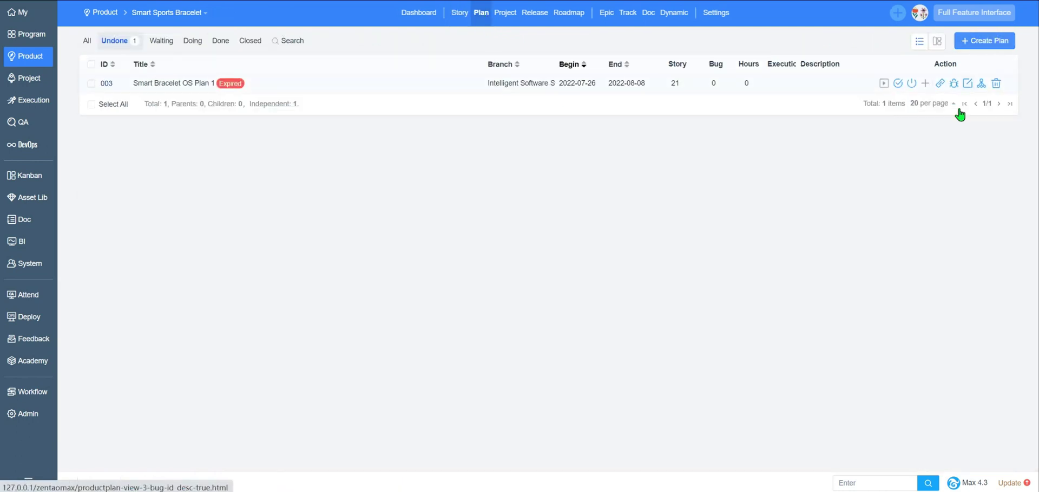
click(940, 83)
click(103, 170)
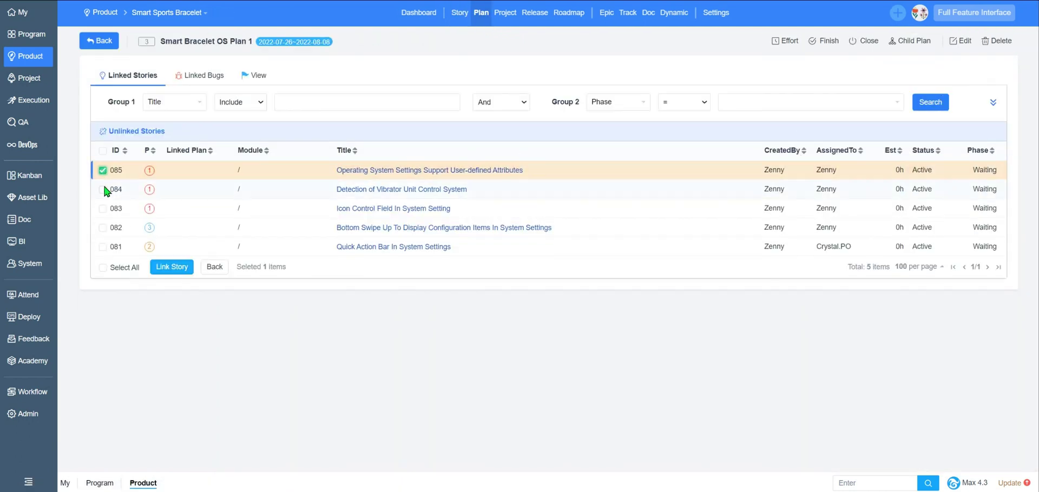
click(103, 189)
click(102, 208)
click(172, 266)
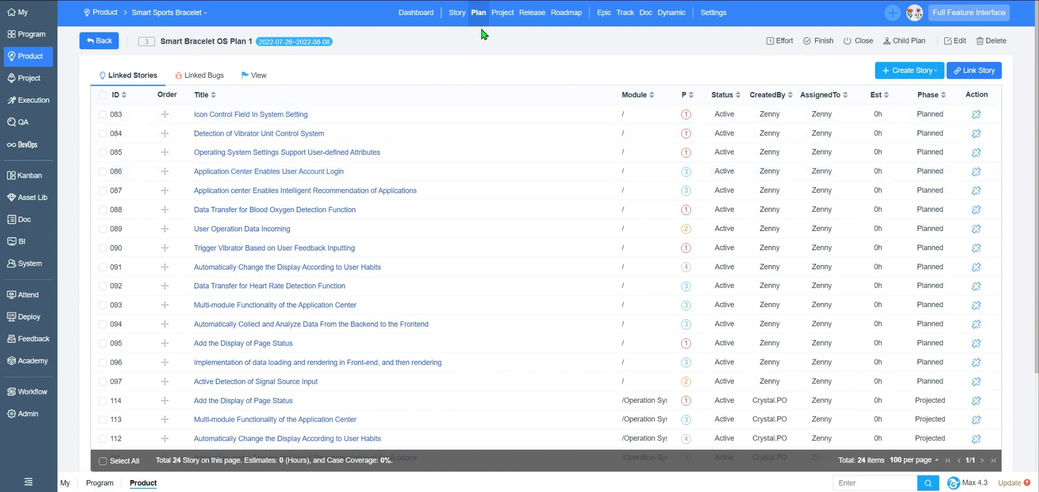
- Begin creating a new project from the full Project list
click(502, 21)
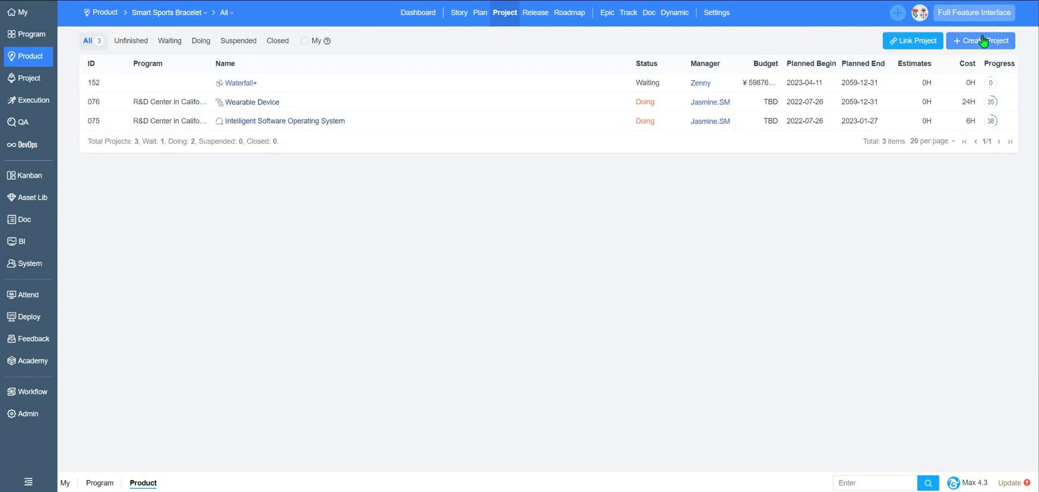
click(33, 80)
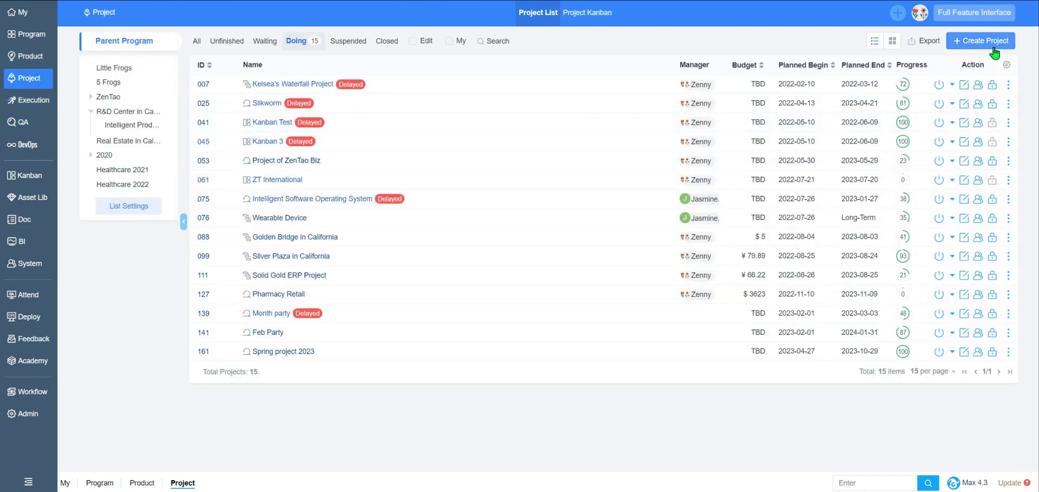
click(995, 44)
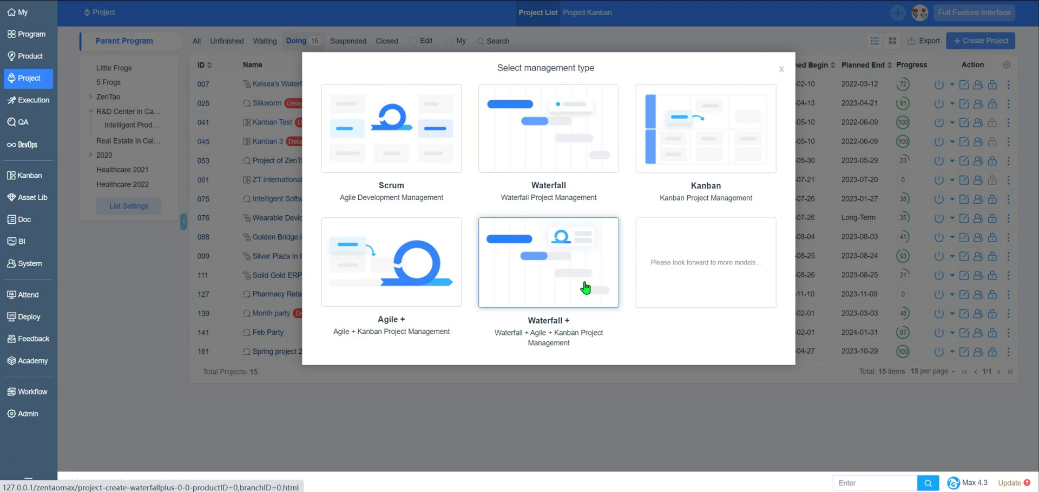
- Pick Scrum with no parent program, name 'May day vacation project' and code 20230501
click(392, 138)
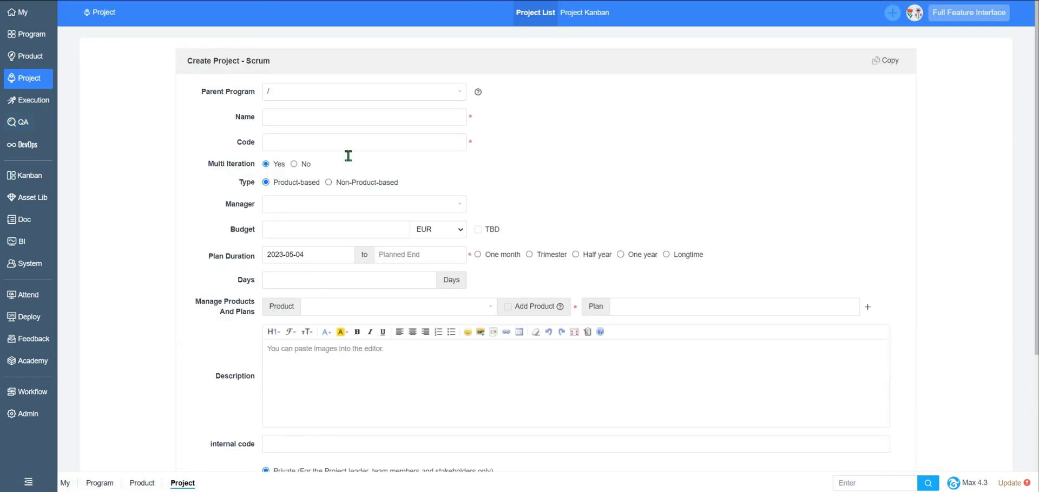
click(303, 96)
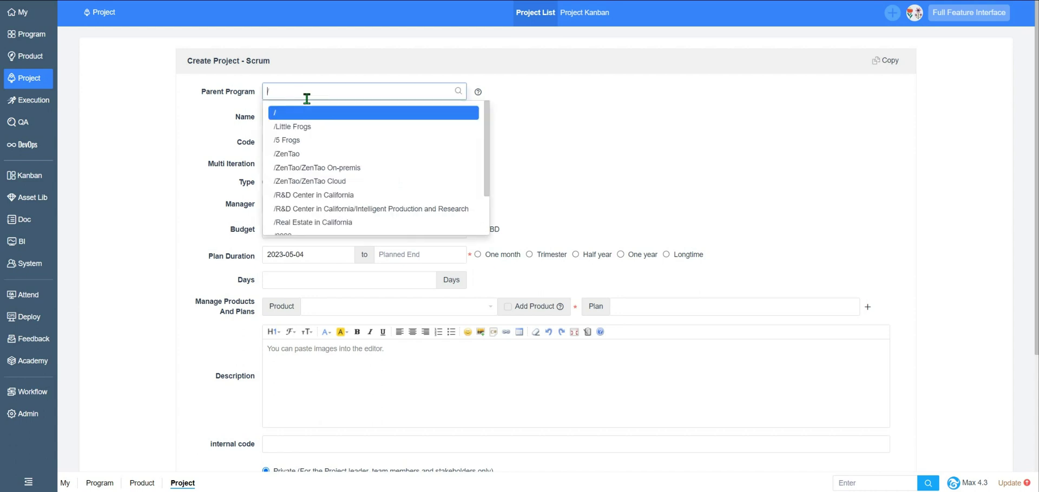
click(324, 195)
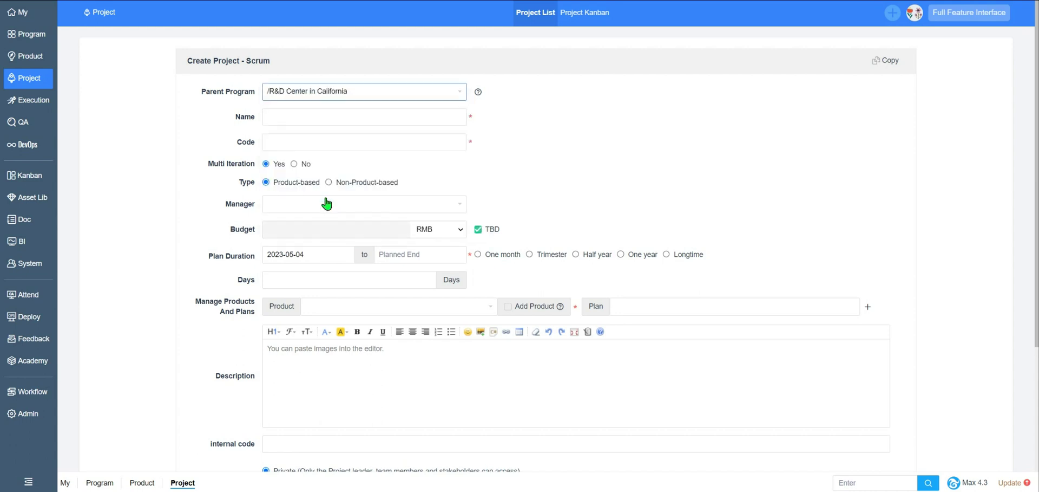
click(389, 95)
scroll(364, 159, up, 2)
click(303, 107)
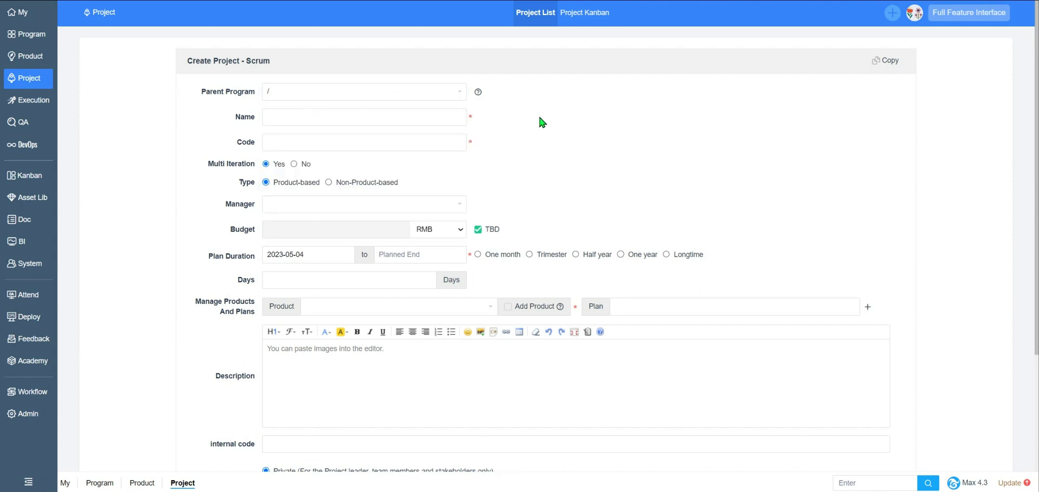
click(379, 125)
text(May day vac)
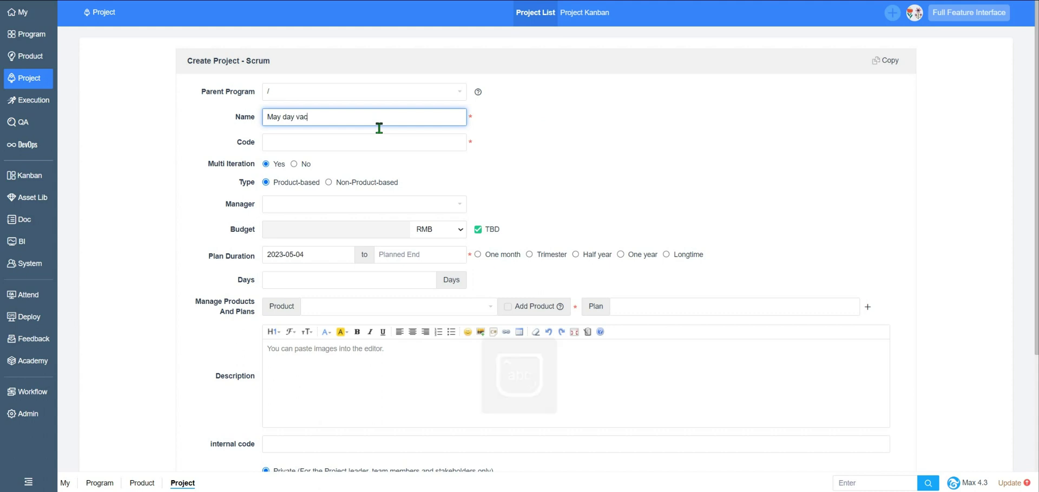
text(ation project)
key(Tab)
text(20230501)
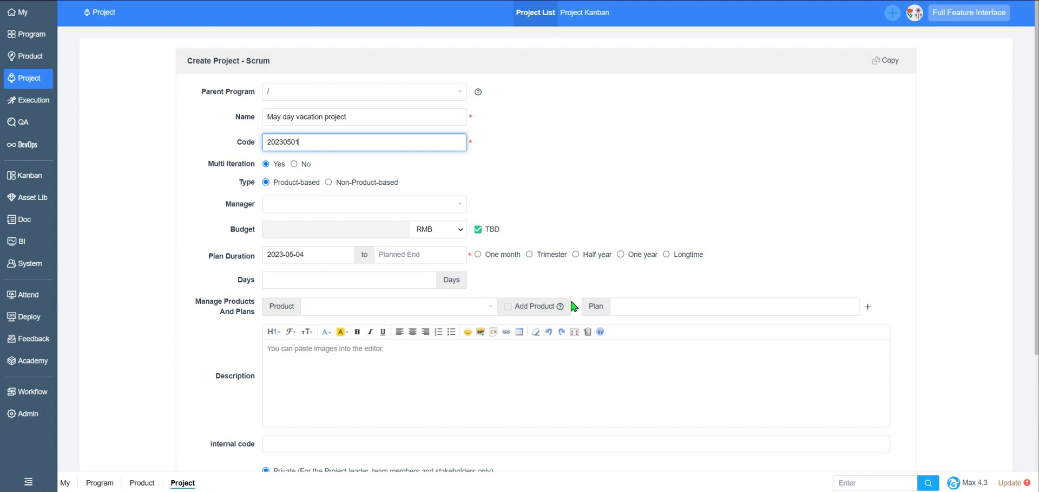
- Assign a project manager, set a USD budget instead of TBD, and a one-year duration
click(342, 210)
click(333, 226)
click(440, 229)
click(436, 257)
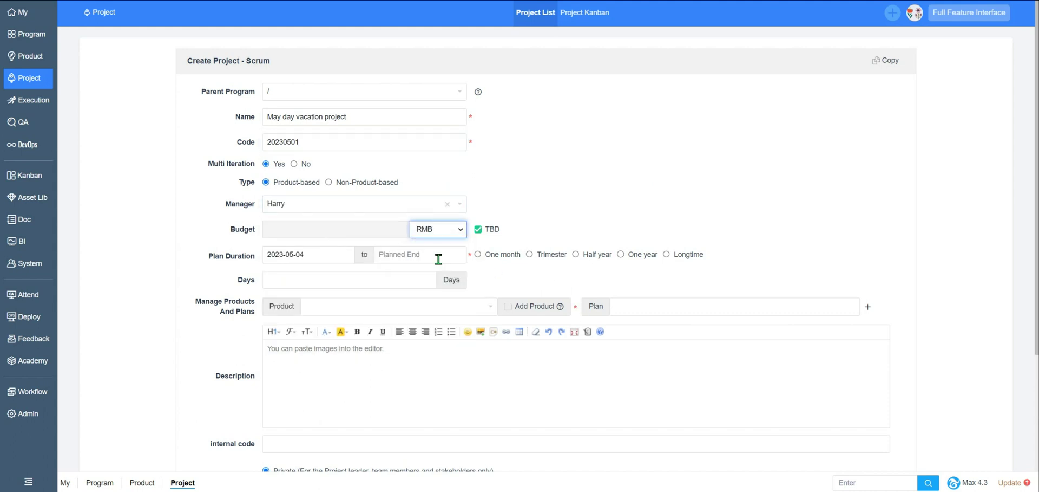
click(478, 228)
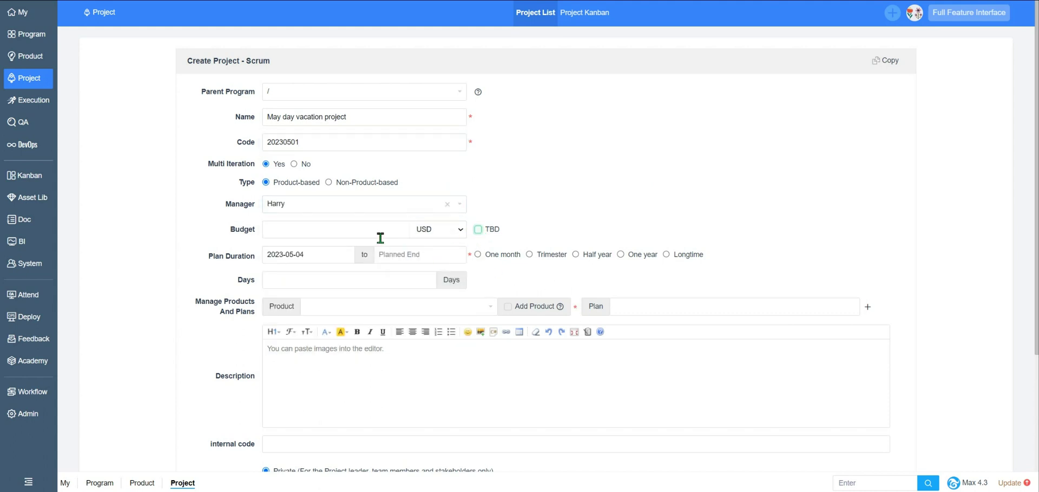
click(621, 255)
- Attach the Smart Sports Bracelet product and make the project open to permitted viewers
click(346, 307)
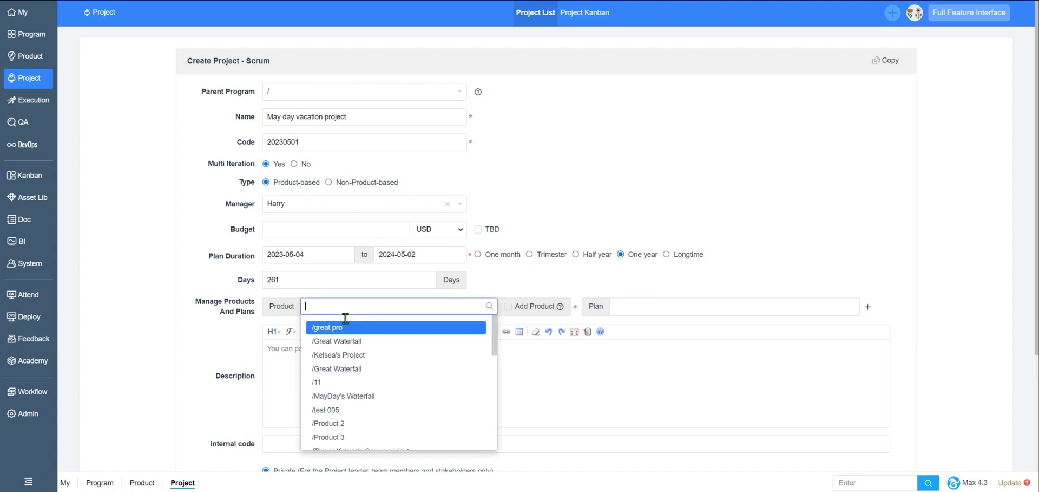
scroll(352, 399, down, 3)
scroll(352, 399, down, 3)
scroll(360, 399, up, 2)
click(360, 433)
scroll(352, 373, down, 3)
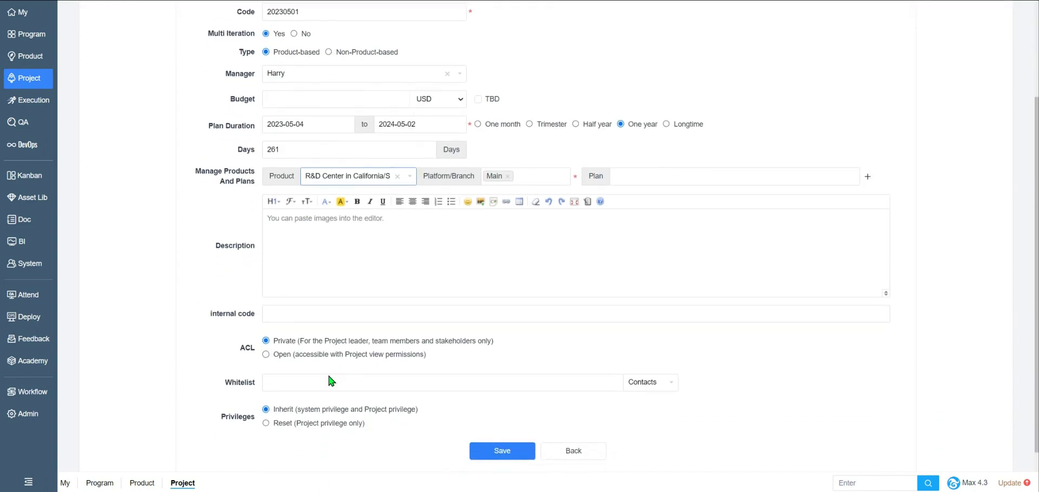
click(266, 398)
click(266, 383)
click(266, 329)
scroll(303, 352, up, 1)
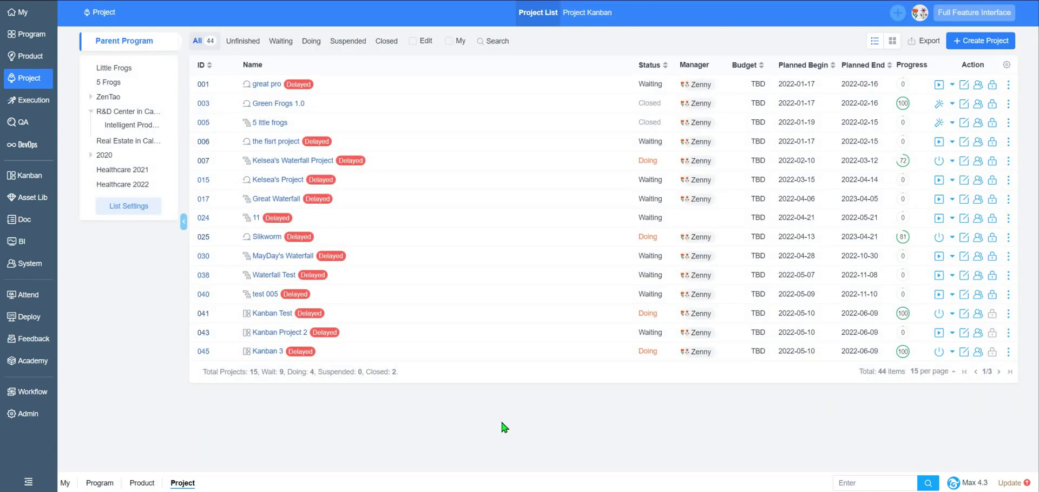
- Page to the May day vacation project and open its team member list
click(999, 371)
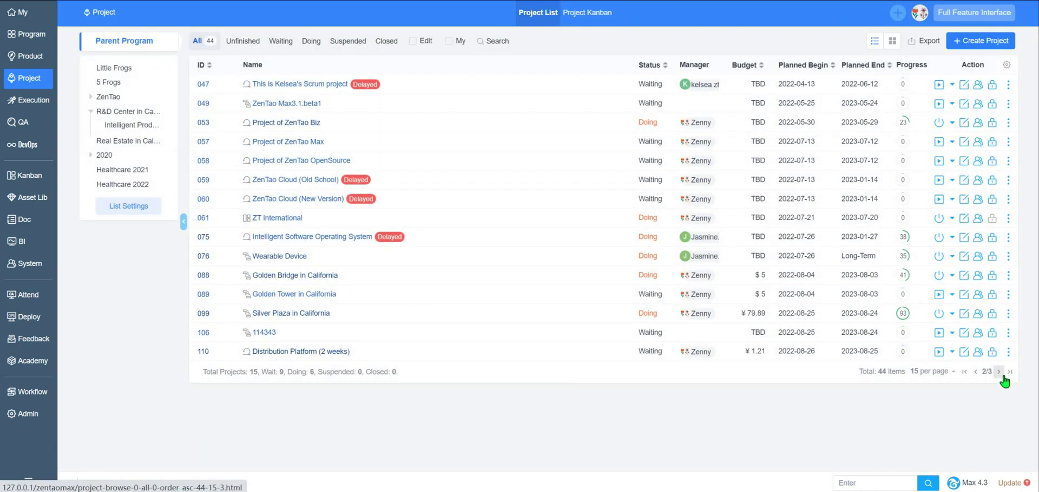
click(999, 371)
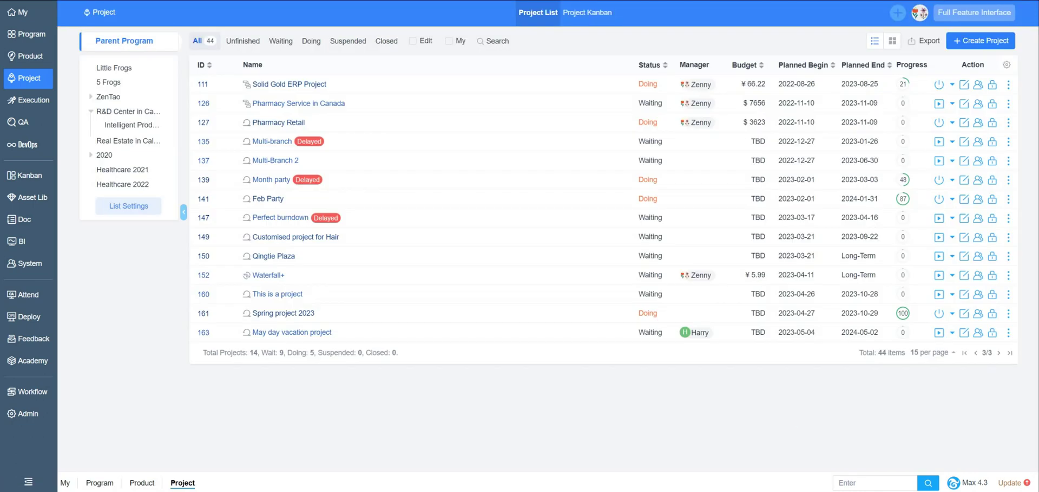
click(291, 335)
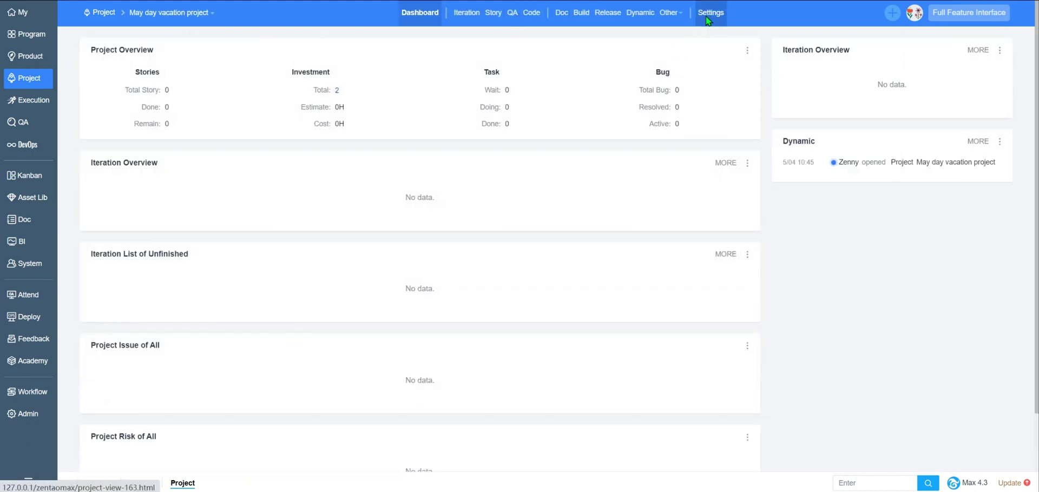
click(709, 15)
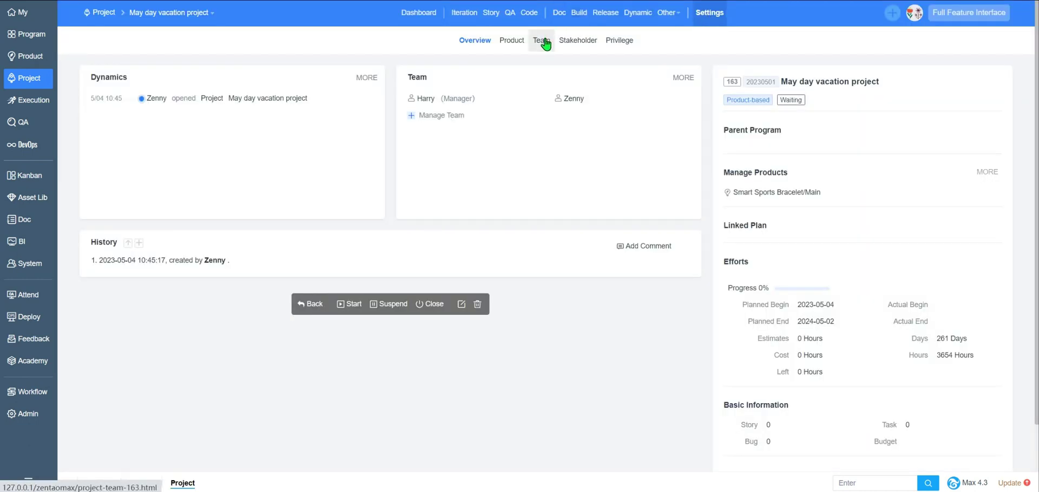
click(543, 41)
- Fill the empty rows to build a six-member team, save it, and list the iterations
click(973, 70)
click(233, 174)
click(176, 204)
click(163, 198)
click(142, 250)
click(135, 223)
click(122, 268)
click(122, 249)
click(130, 334)
click(514, 307)
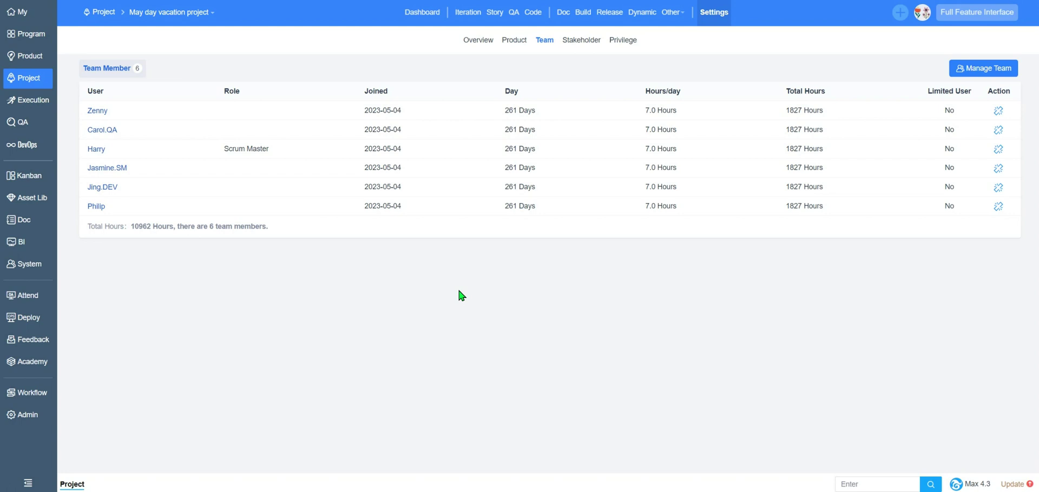
click(476, 20)
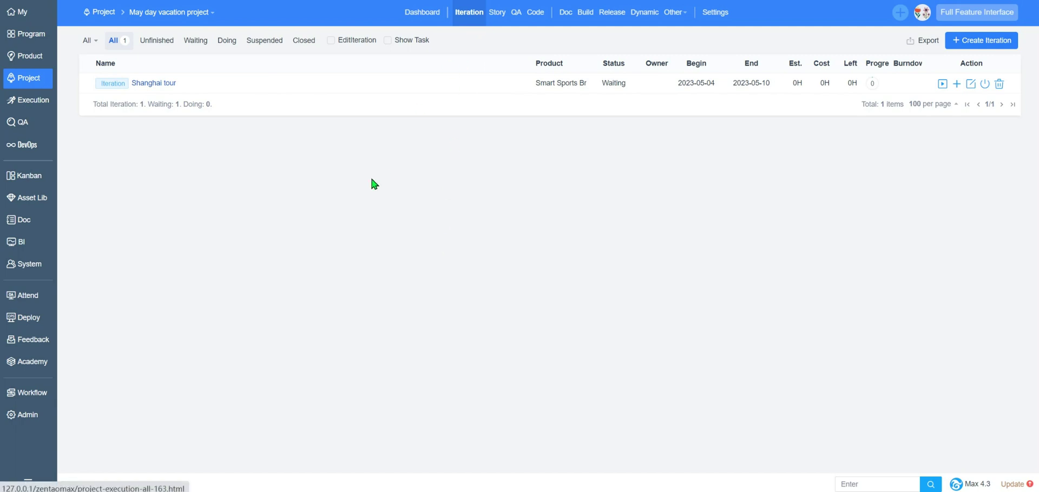
- Switch from the project list to the Intelligent Software Operating System project
click(178, 14)
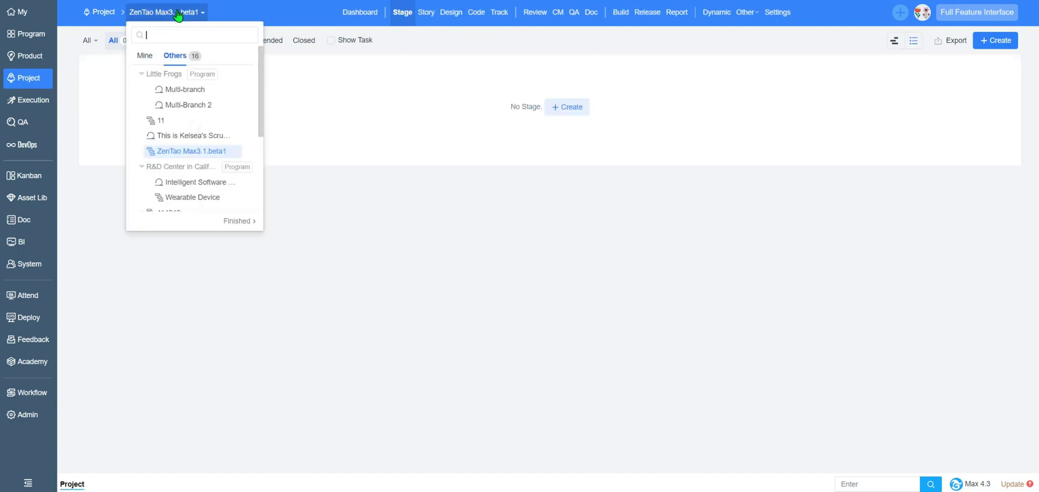
scroll(186, 135, down, 1)
click(186, 137)
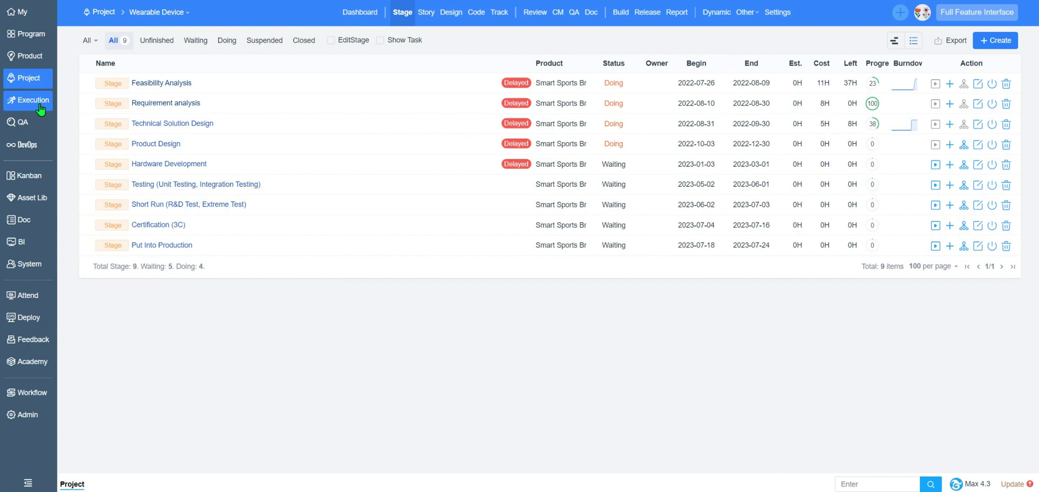
click(175, 15)
click(189, 78)
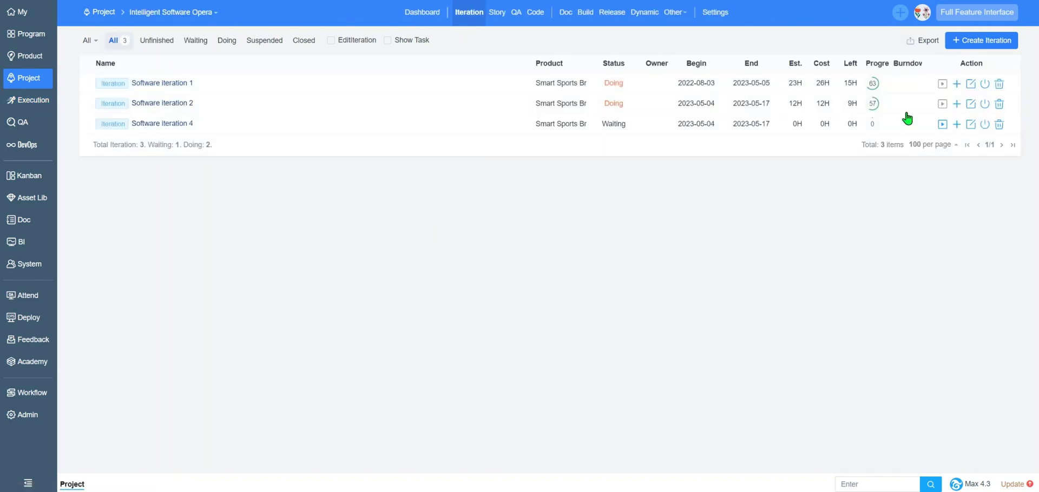
- Create 'Software iteration 3' (code 05042023), two weeks long, linked to Smart Sports Bracelet
click(975, 41)
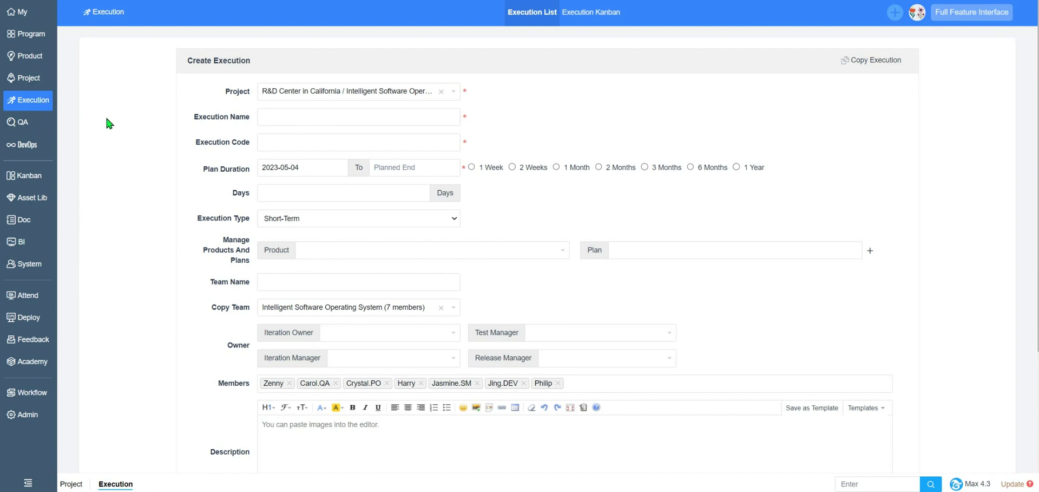
click(296, 128)
text(Software iteration 3)
key(Tab)
text(05042023)
click(512, 167)
click(430, 249)
click(395, 271)
scroll(379, 325, down, 1)
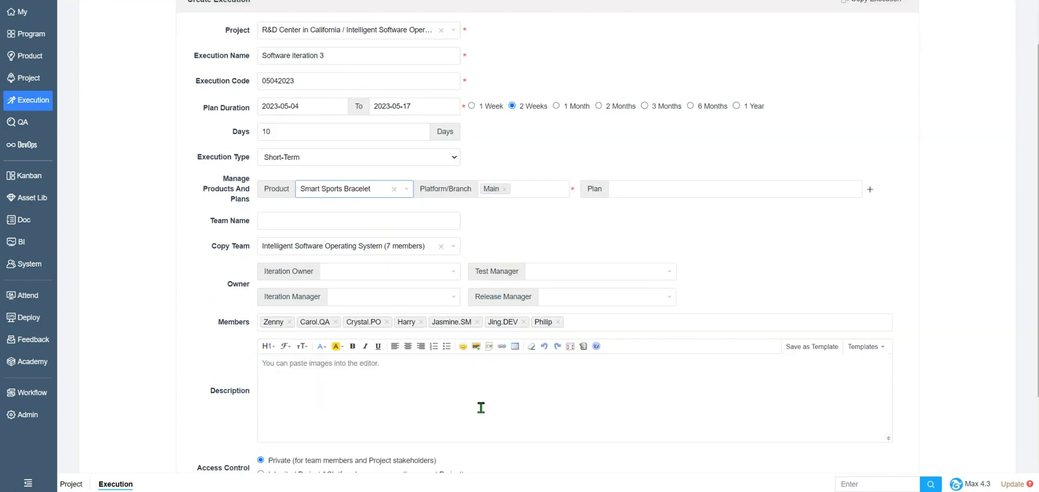
scroll(433, 406, down, 2)
click(504, 426)
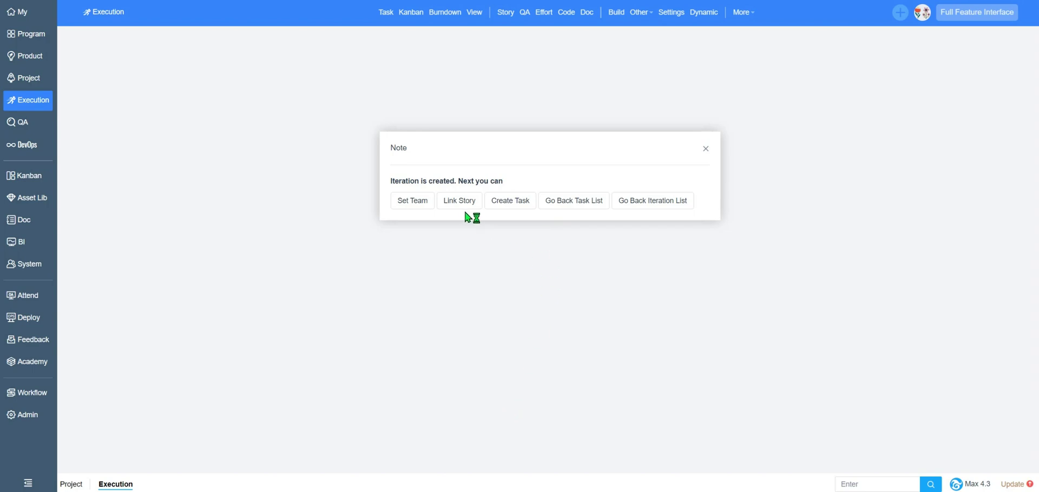
- Tick stories 097, 096, 095, 094 and 093 and link them to Software iteration 3
click(463, 204)
click(91, 160)
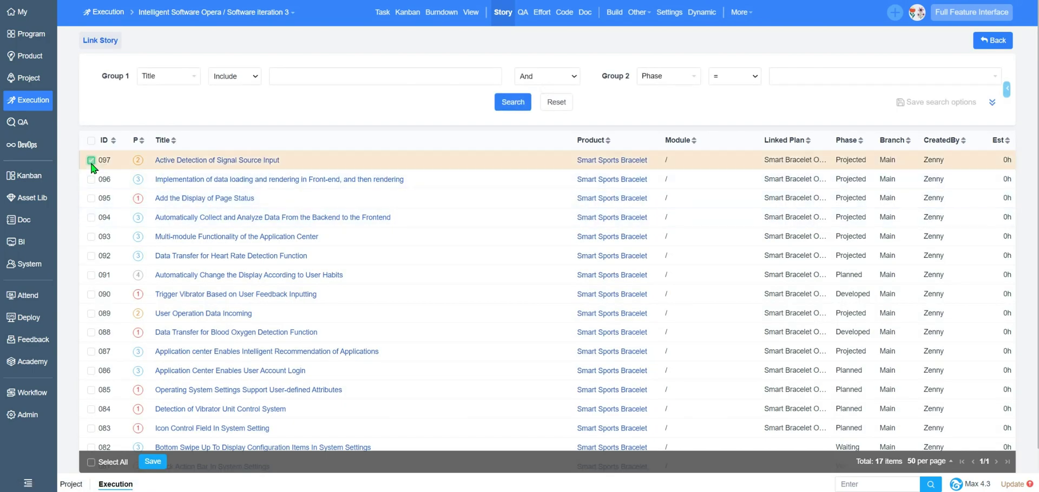
click(91, 179)
click(91, 197)
click(91, 216)
click(90, 236)
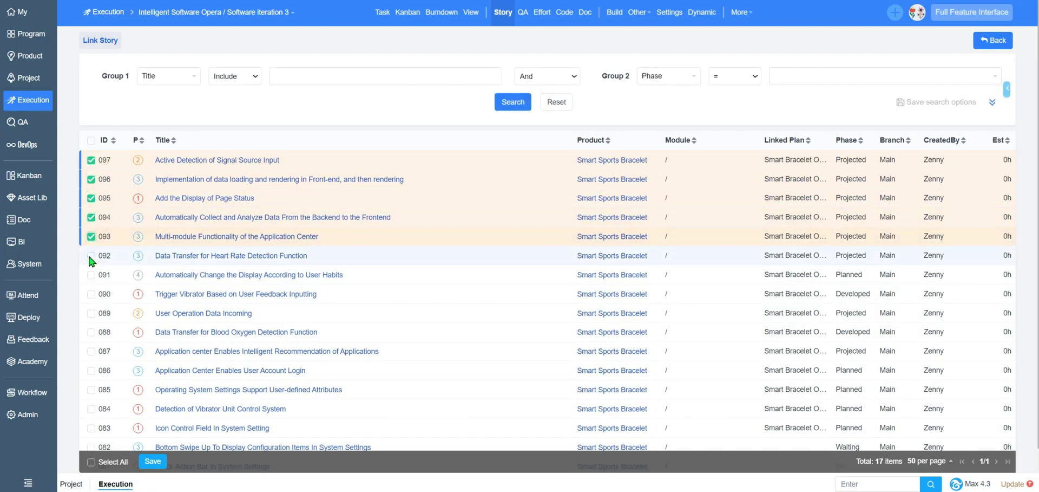
click(153, 461)
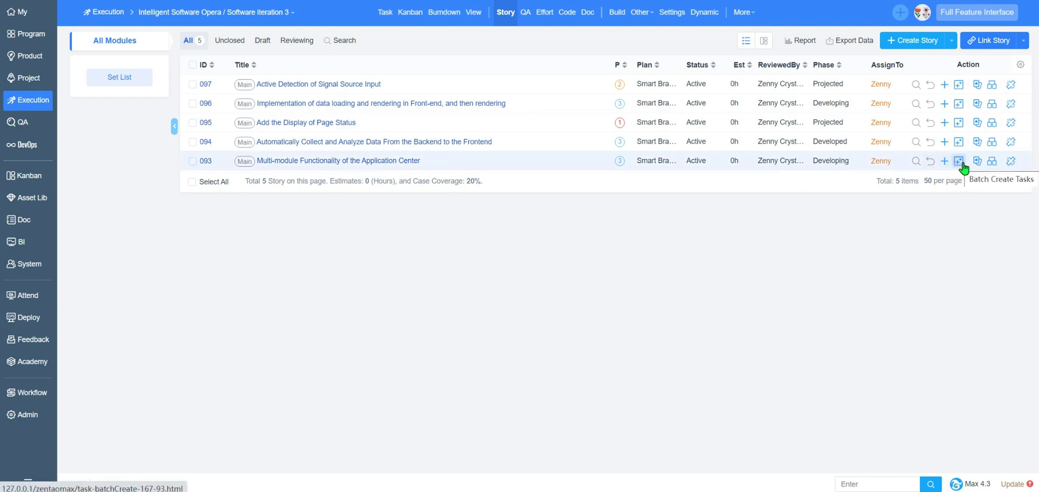
- Assign task 130 to a different team member and set its hours left to 5
click(386, 16)
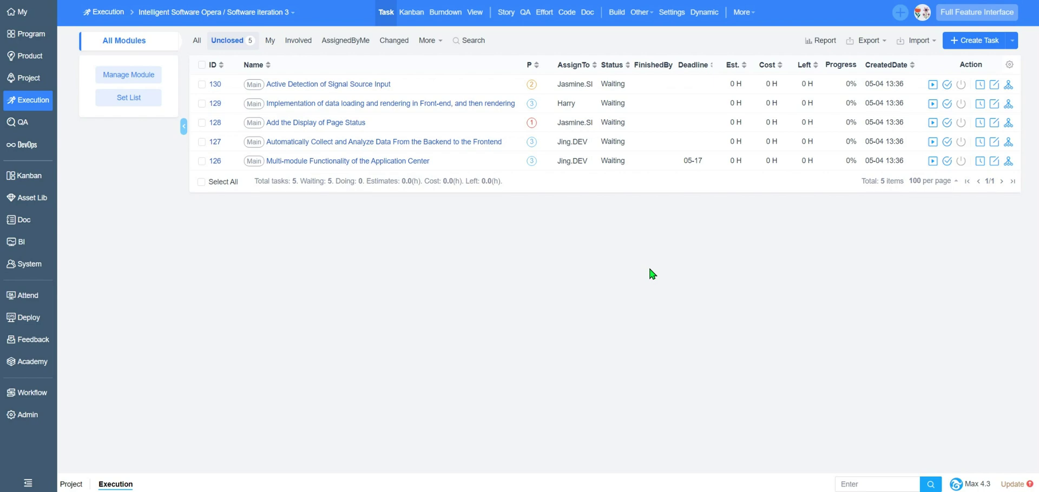
click(576, 85)
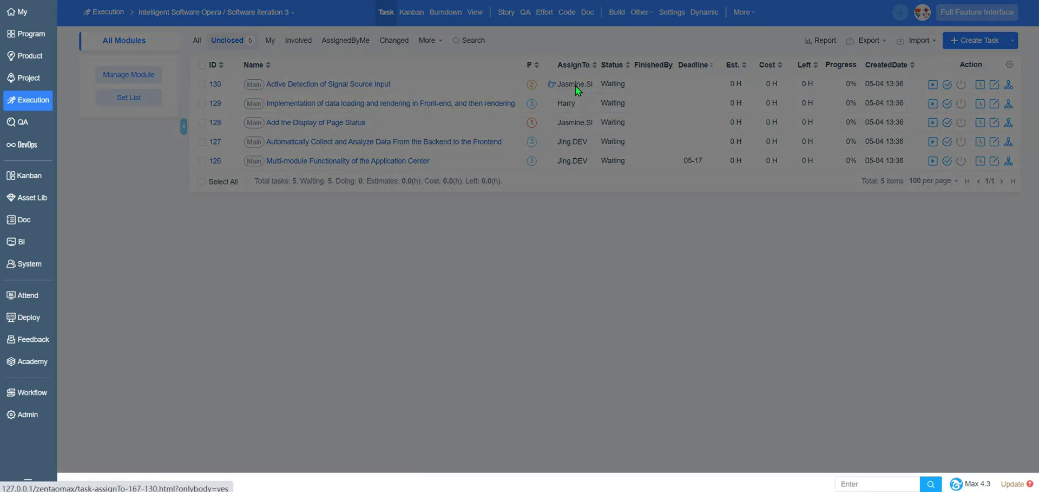
click(424, 111)
click(411, 157)
double_click(382, 135)
text(5)
click(562, 271)
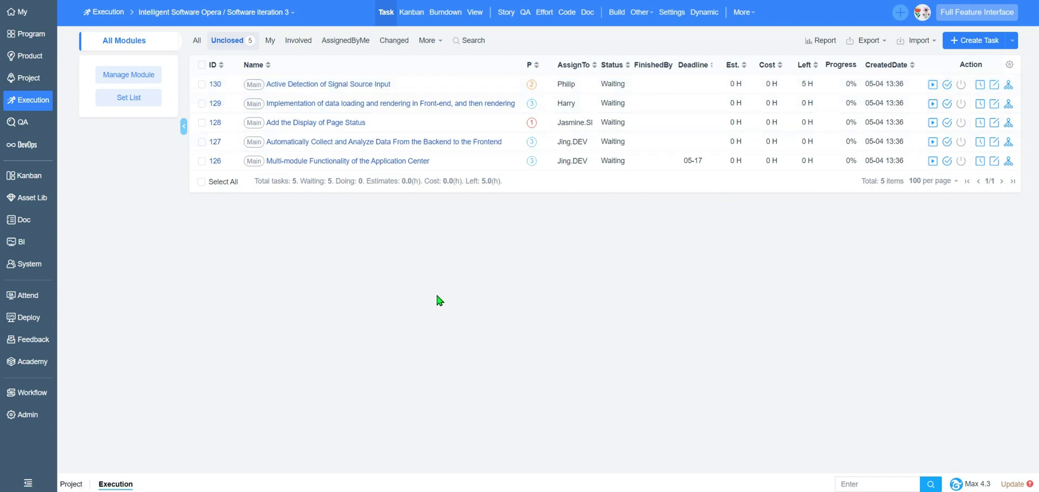
- Go to My > Work to list the 31 tasks assigned to the current user
click(20, 11)
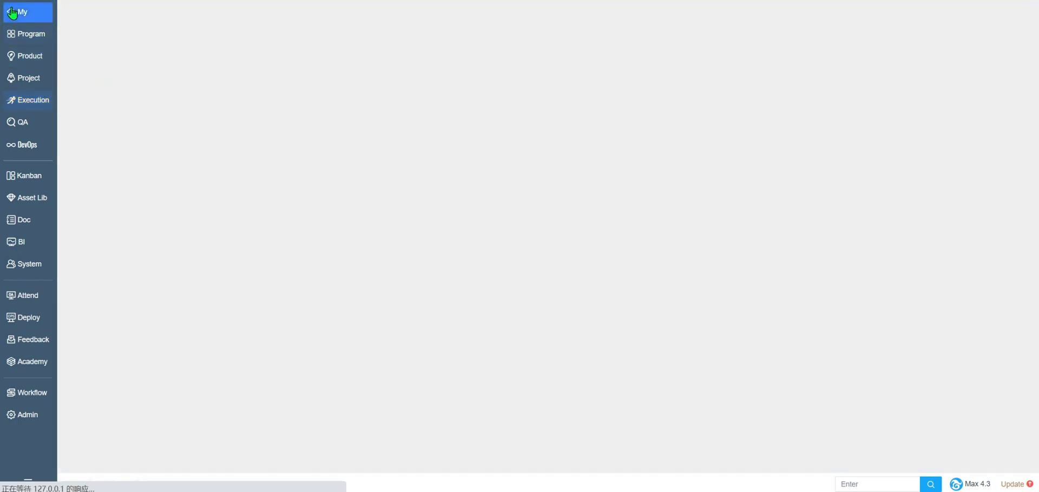
click(499, 13)
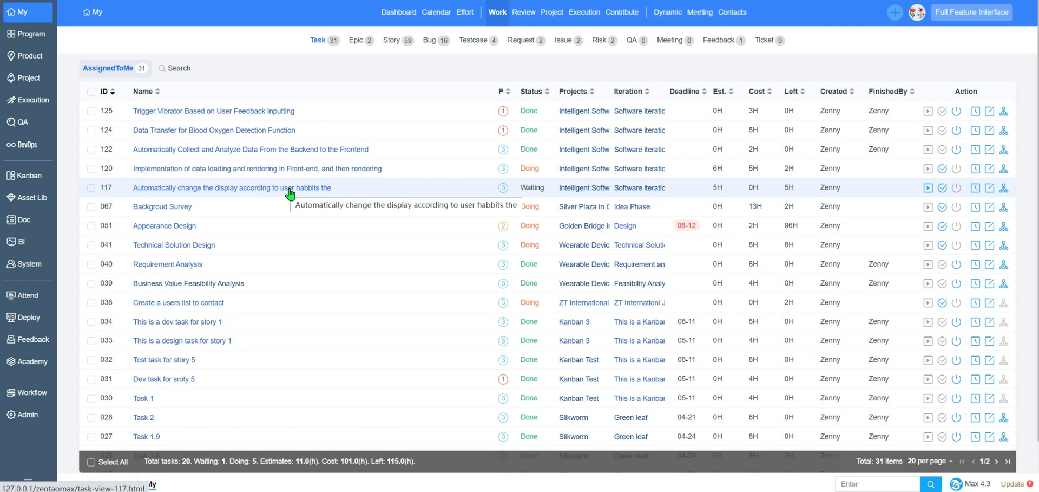
- View Software iteration 3's burndown chart, then its Gantt chart
click(28, 100)
click(444, 13)
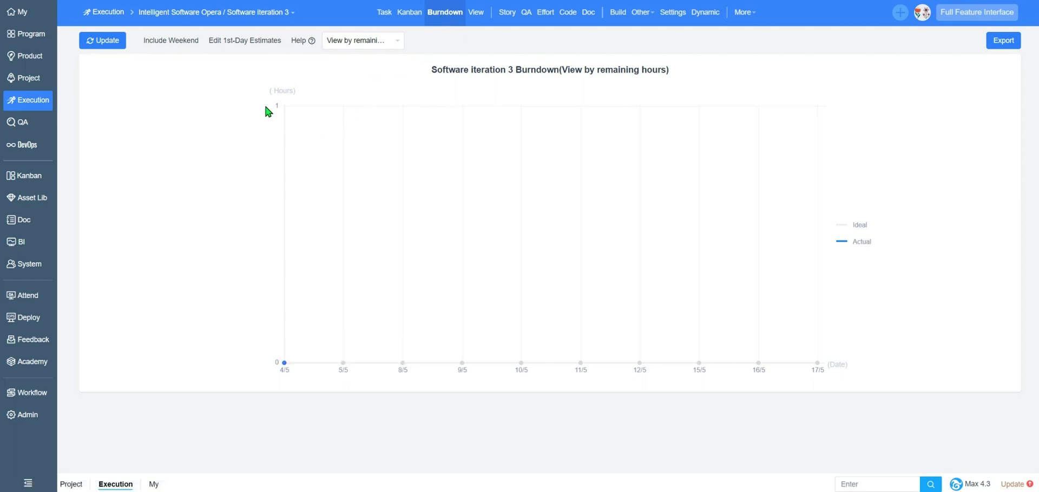
mouse_move(286, 106)
click(477, 12)
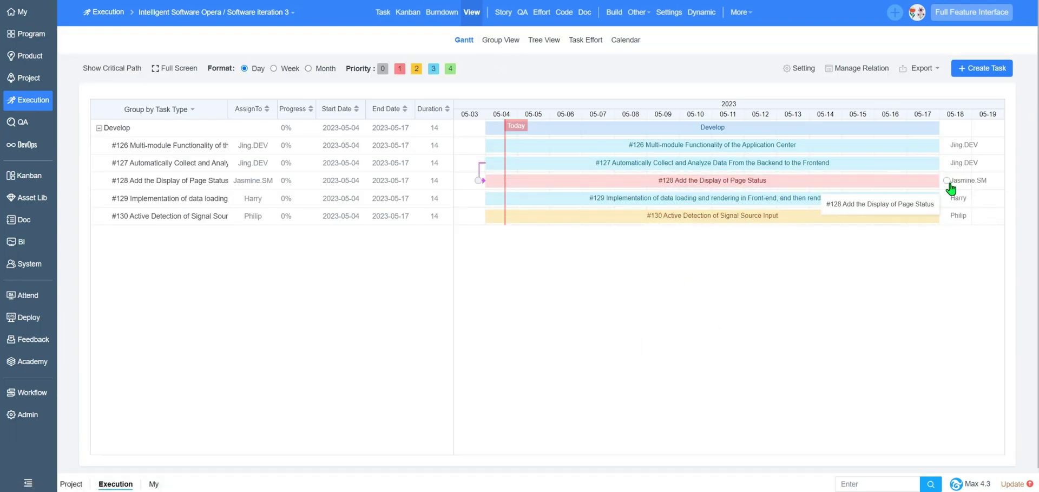
- Link #129 after #128, end #126 on 2023-05-15, and show tasks grouped by story
drag(947, 181, 480, 199)
drag(938, 145, 894, 148)
click(274, 68)
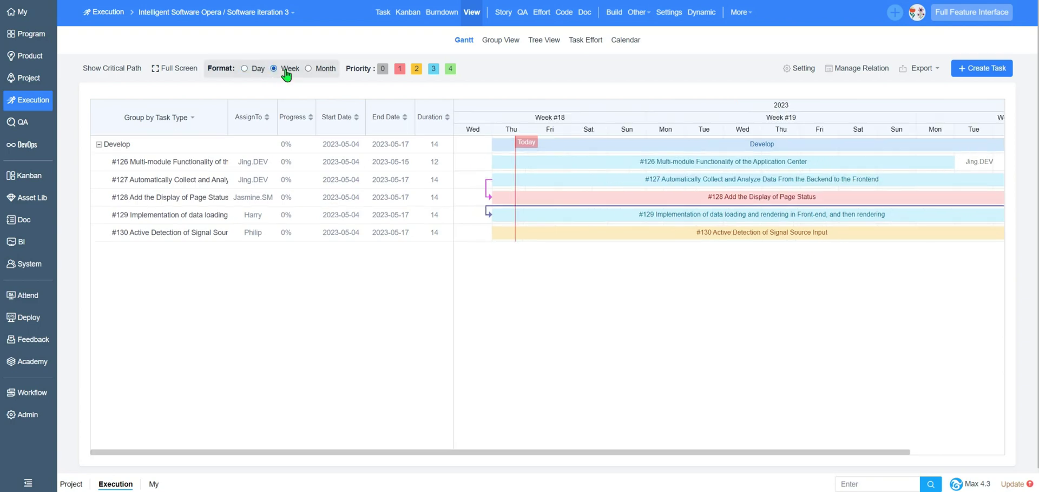
click(308, 68)
click(498, 41)
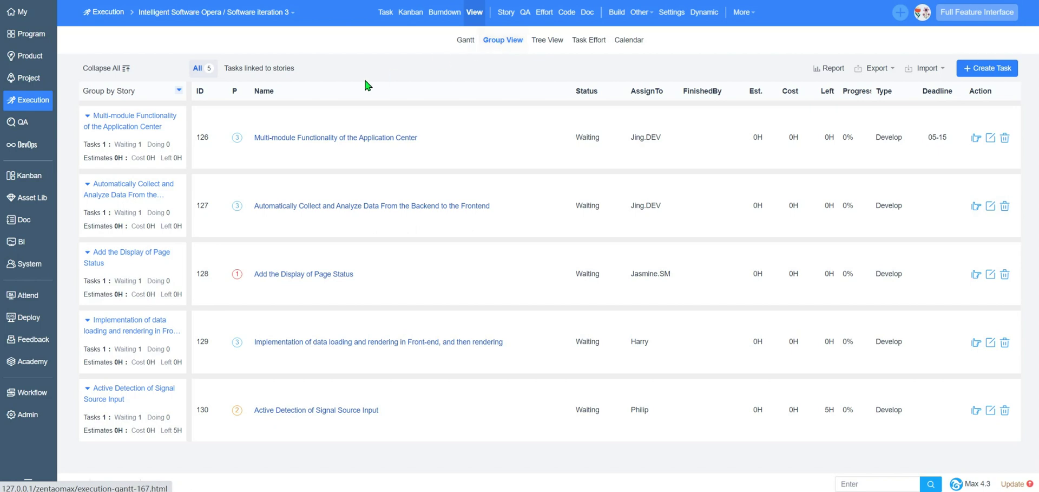
- Change the group view's grouping to Group by AssignedTo
click(150, 103)
click(153, 161)
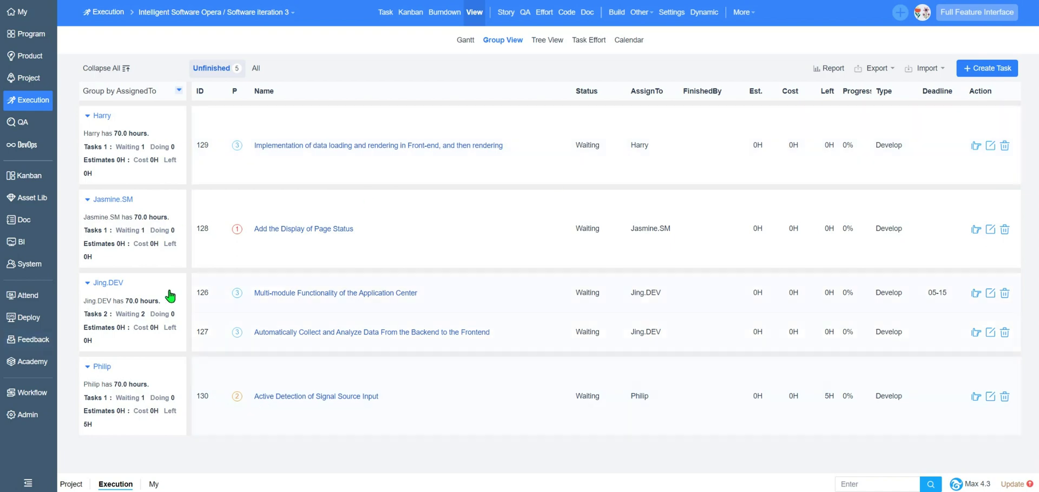
- Browse the BI Product, Project and QA pivot tables, then start a new Design pivot table report
click(21, 242)
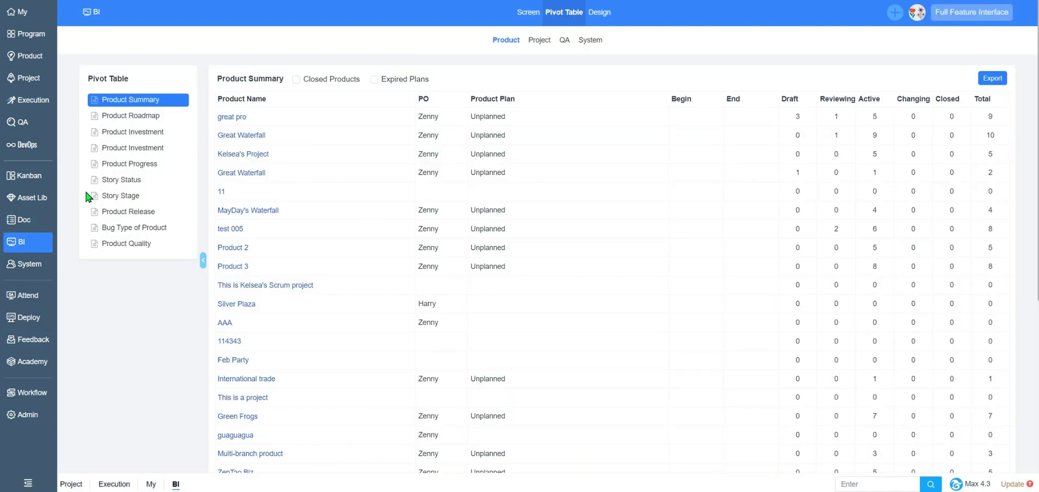
click(539, 41)
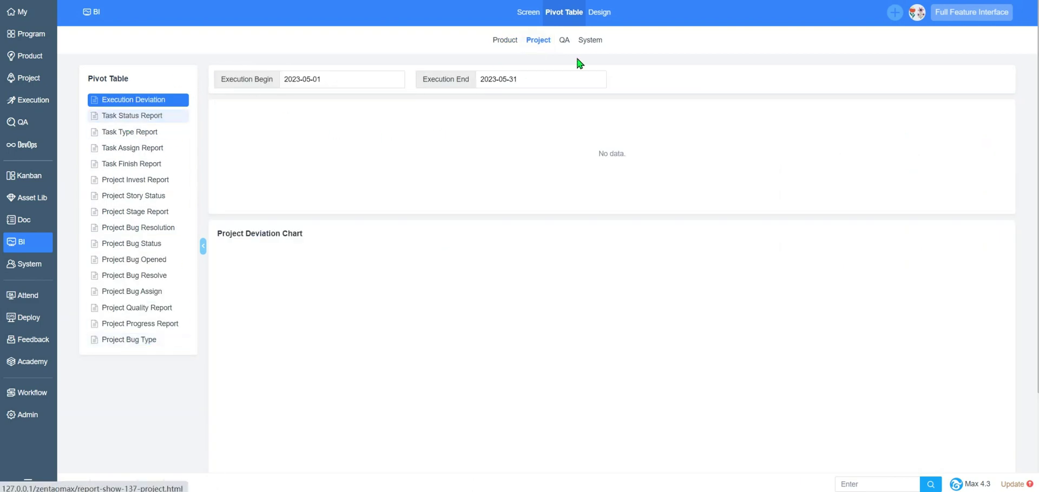
click(565, 40)
click(608, 16)
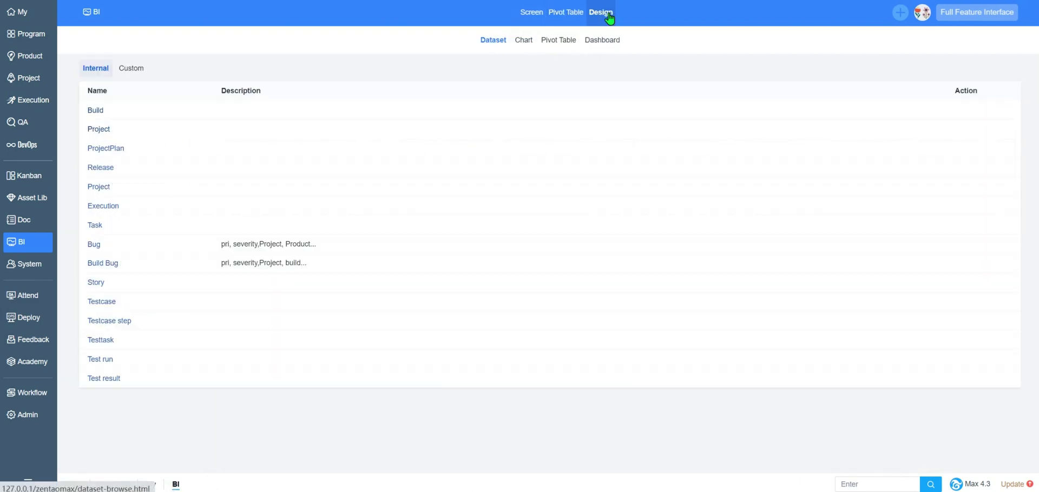
click(560, 40)
click(986, 79)
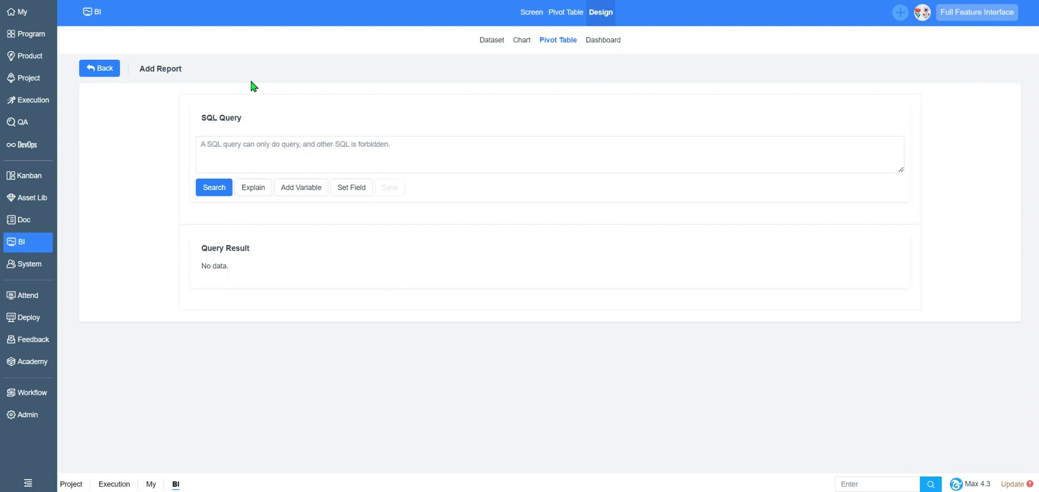
- Browse the iteration's tasks, stories and builds, then view Build 3.0's resolved bugs (none)
click(43, 101)
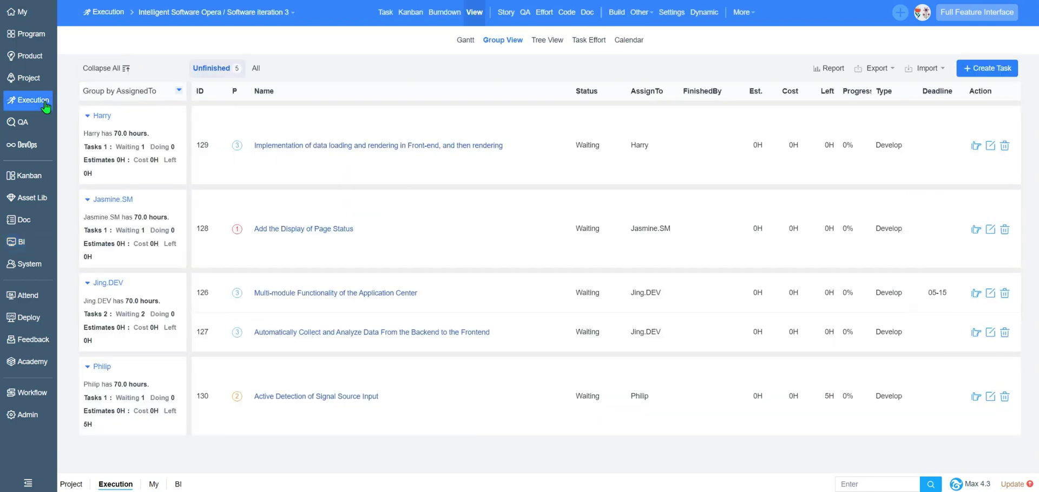
click(386, 13)
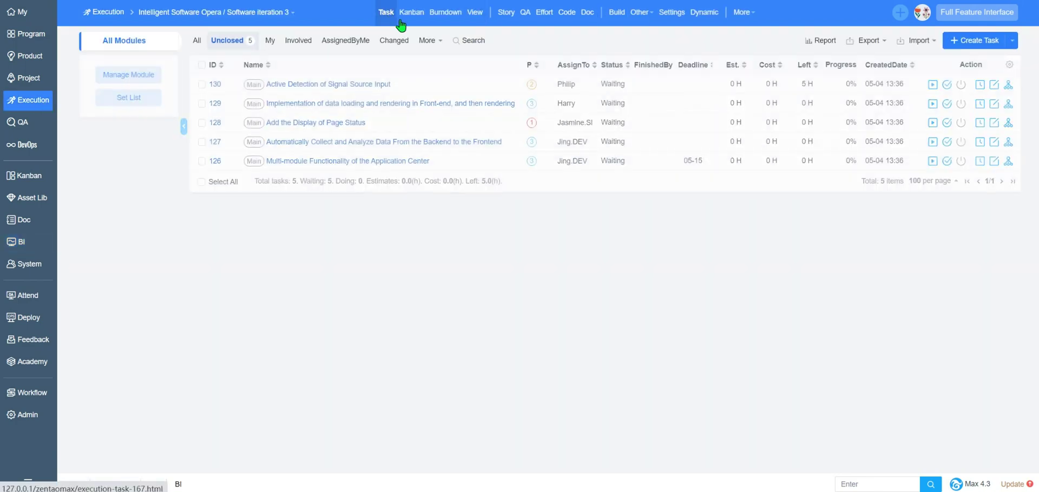
click(507, 13)
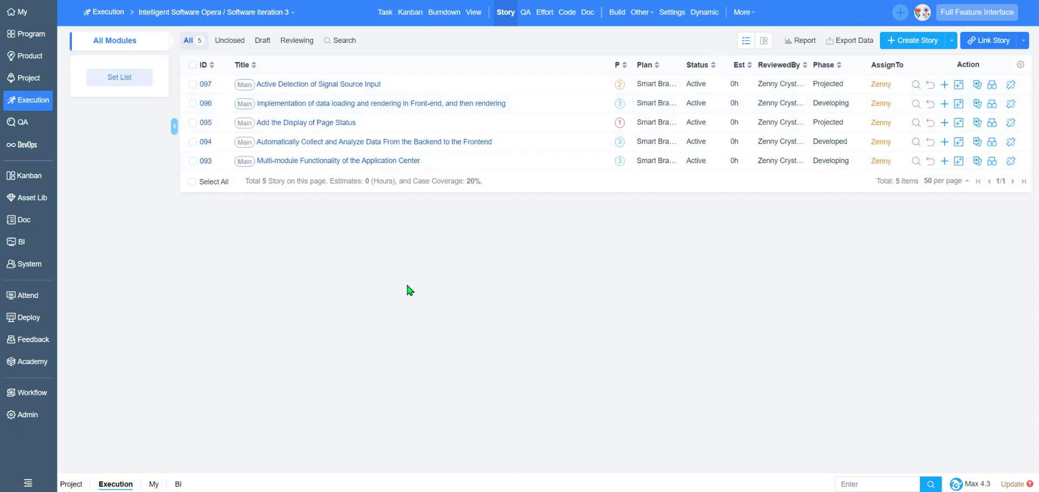
click(618, 13)
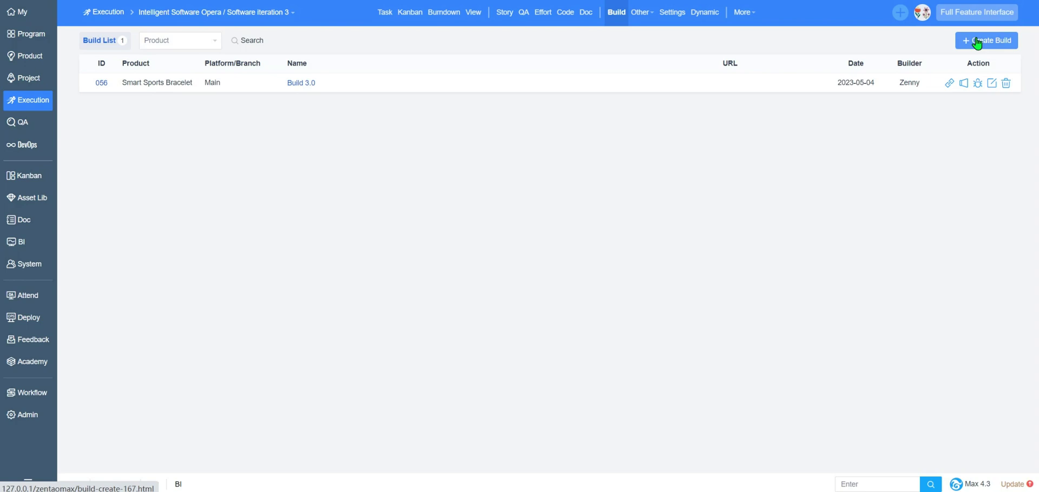
click(951, 83)
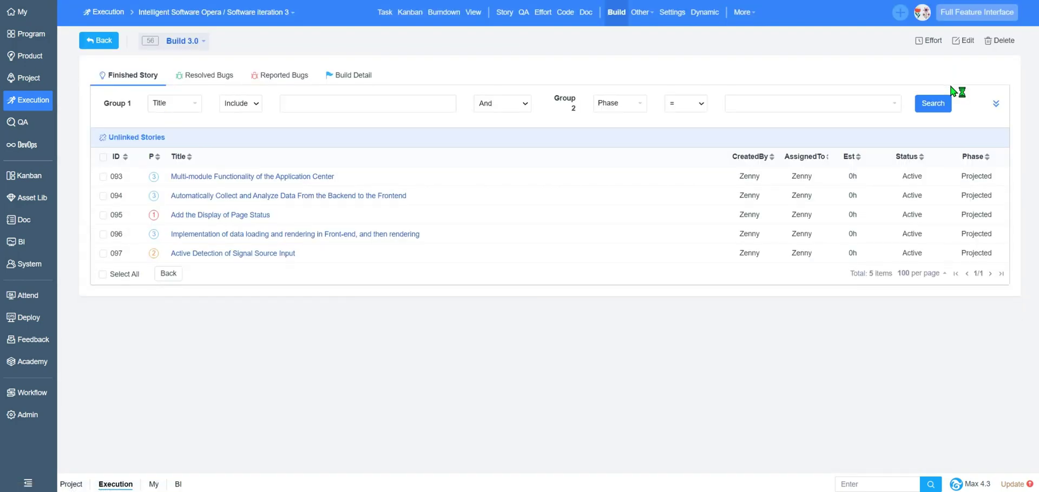
click(204, 79)
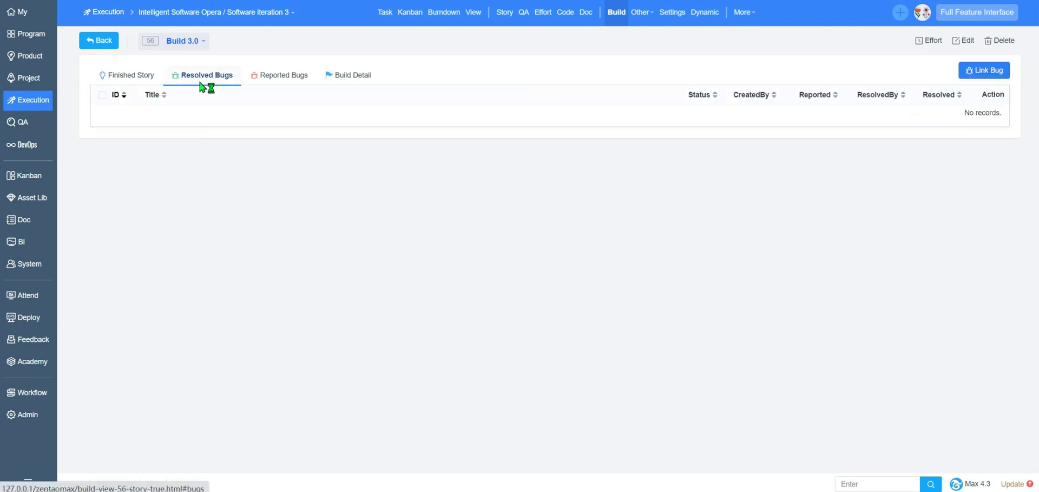
- Link test case 044 'Register page display' to the Build 3.0 test request
click(103, 46)
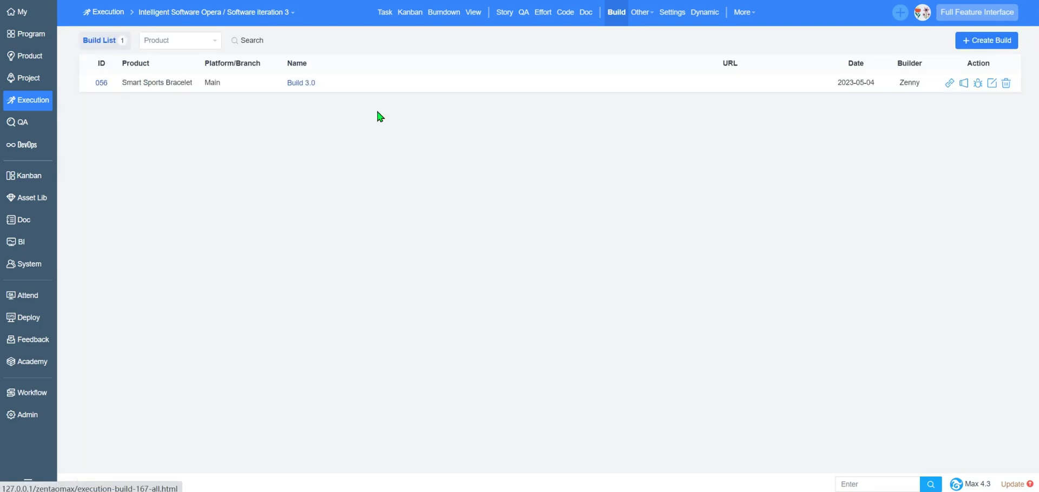
click(964, 83)
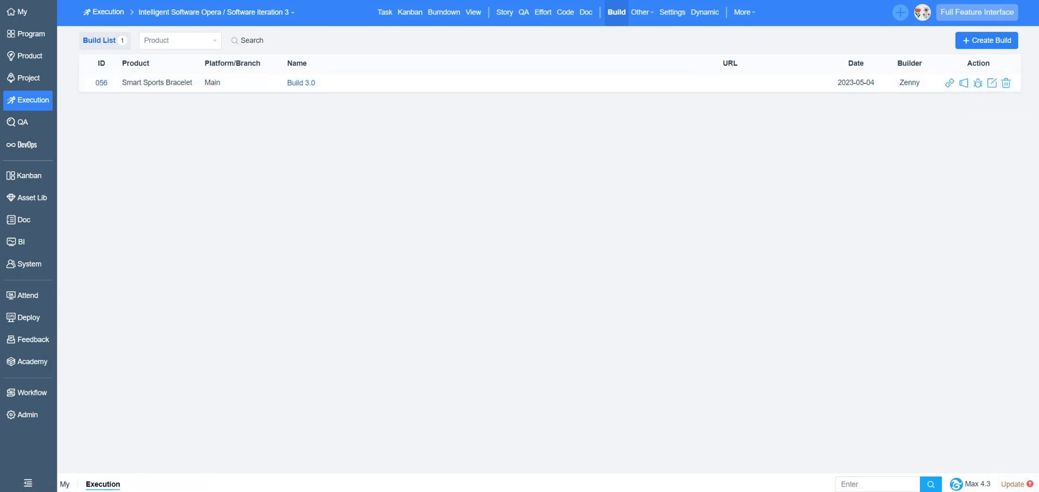
click(525, 17)
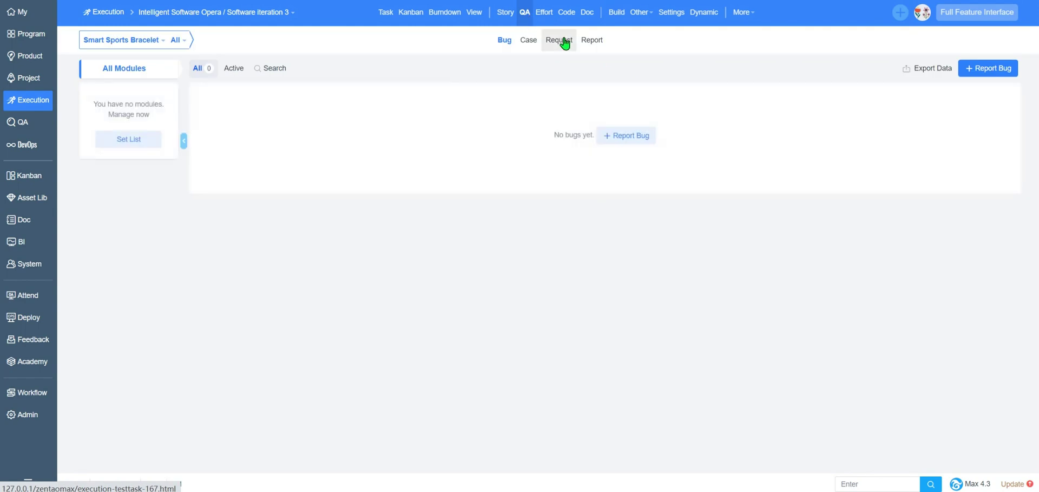
click(561, 40)
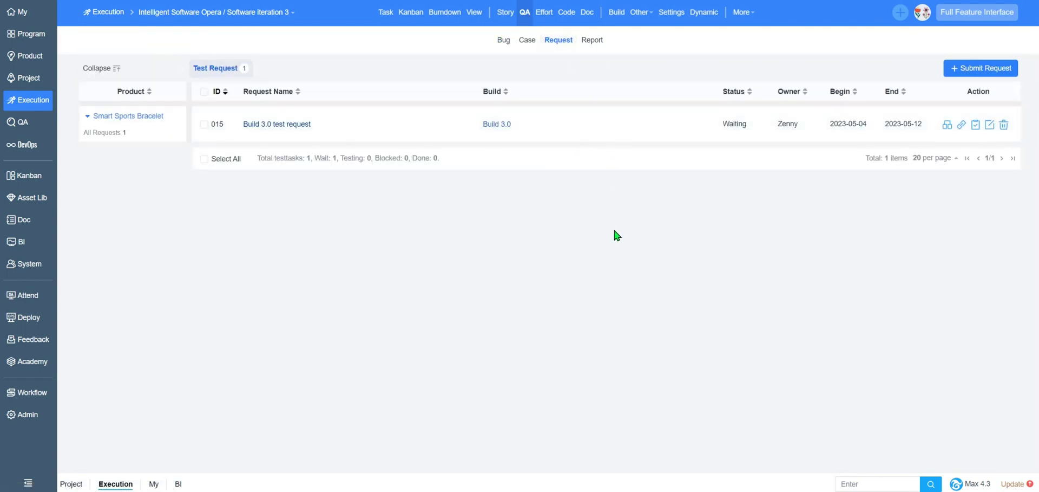
click(962, 125)
click(91, 172)
click(153, 233)
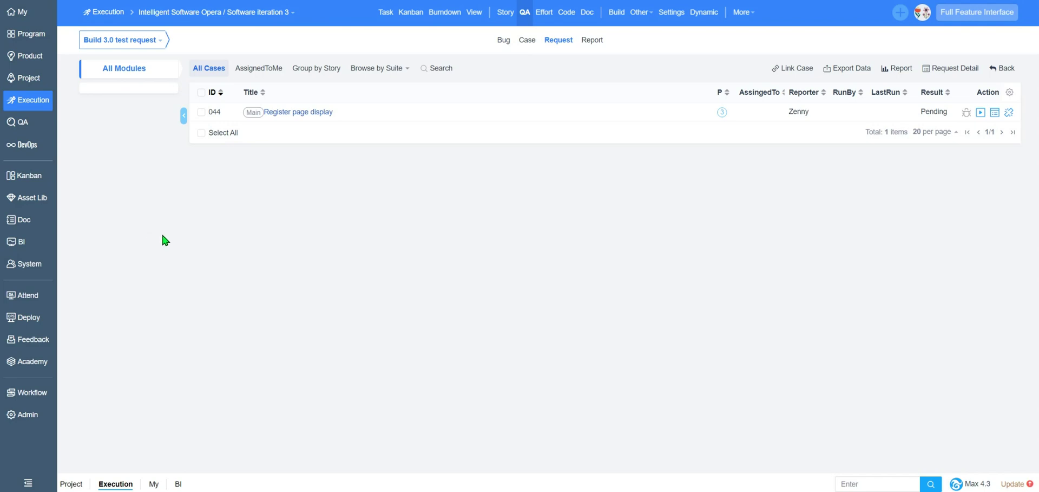
- Run test case 044 and save the result with step 3 marked as Fail
click(980, 112)
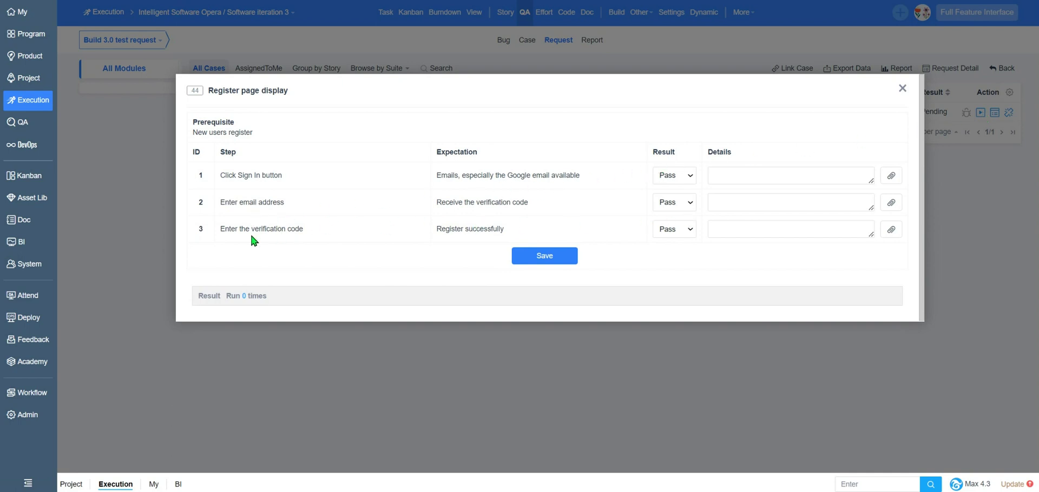
click(687, 234)
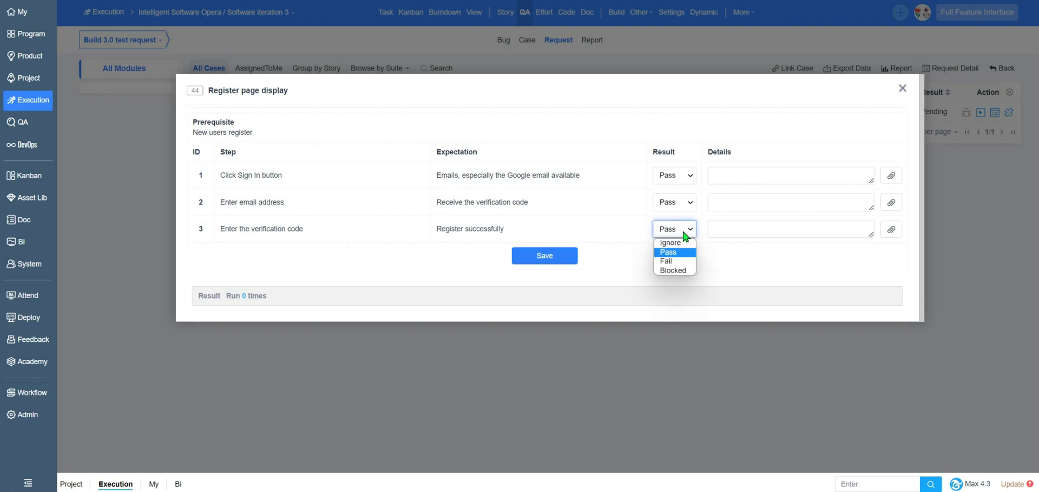
click(670, 261)
click(557, 259)
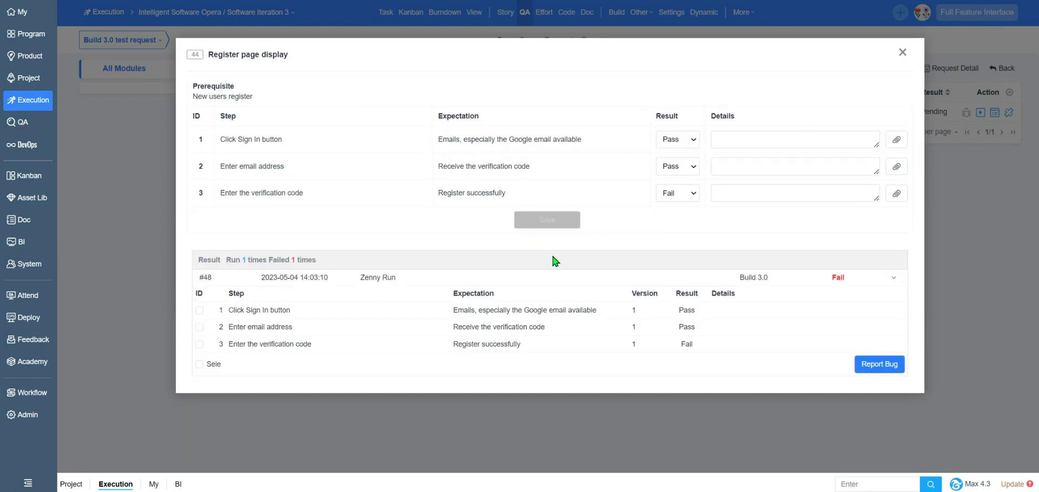
- Report a bug from the failed run, assign it to the developer, and save it
click(873, 366)
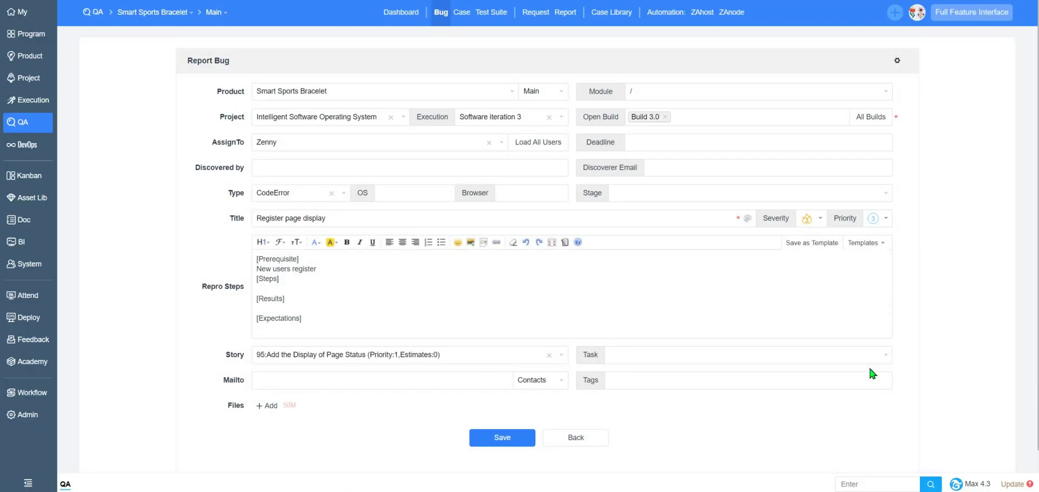
click(291, 147)
click(298, 170)
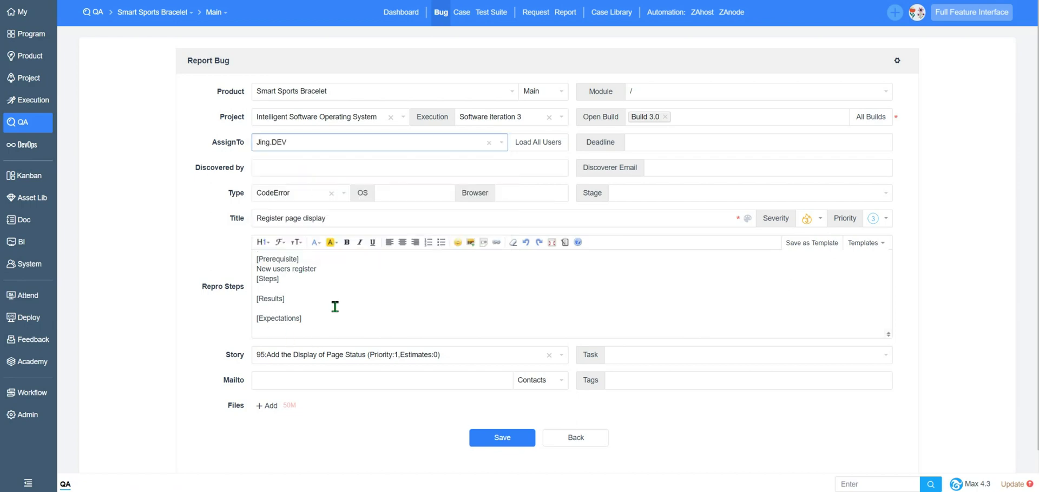
click(501, 441)
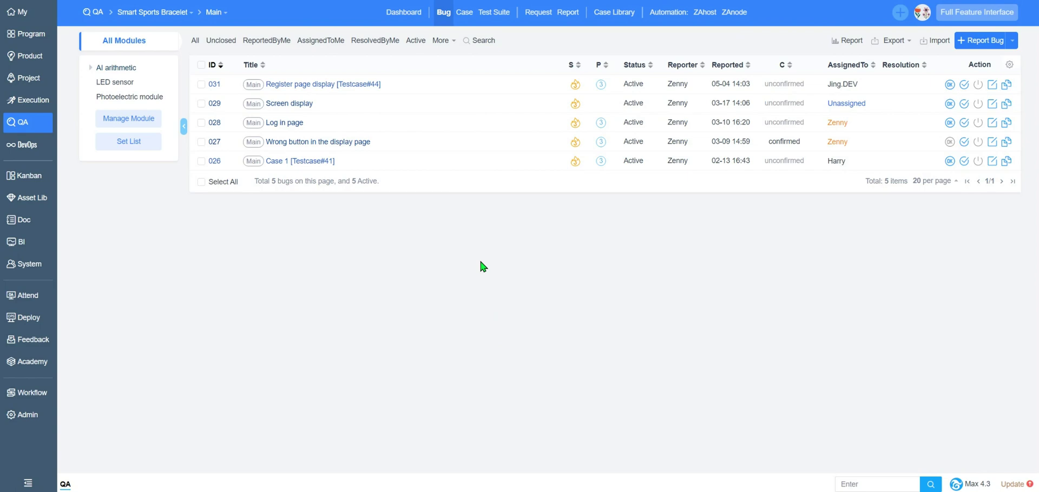
- Check the iteration's builds, then move through the project to the product's release list
click(30, 100)
click(616, 12)
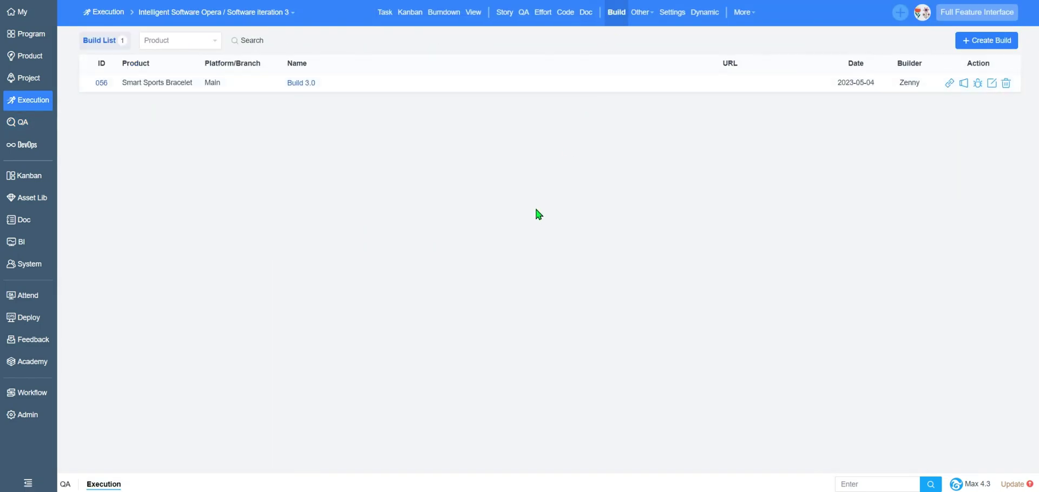
click(39, 87)
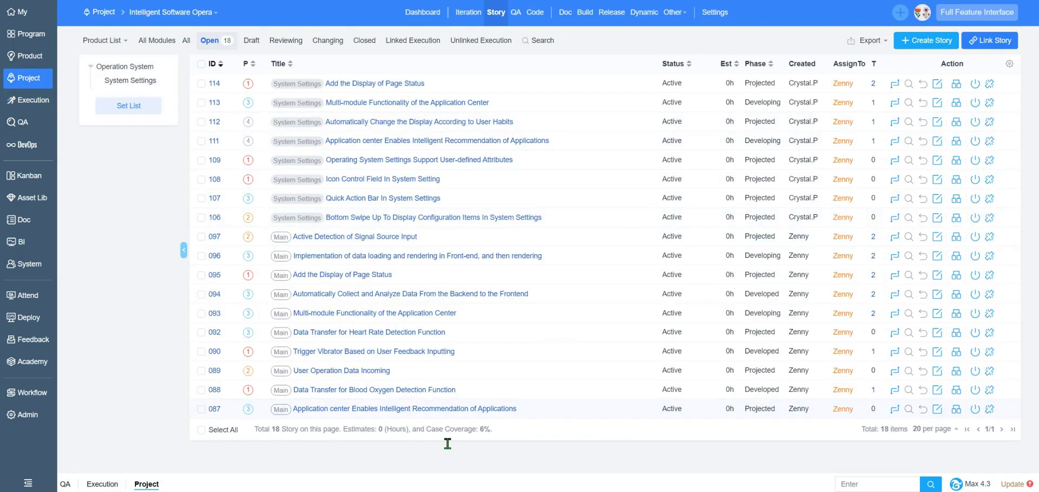
click(27, 56)
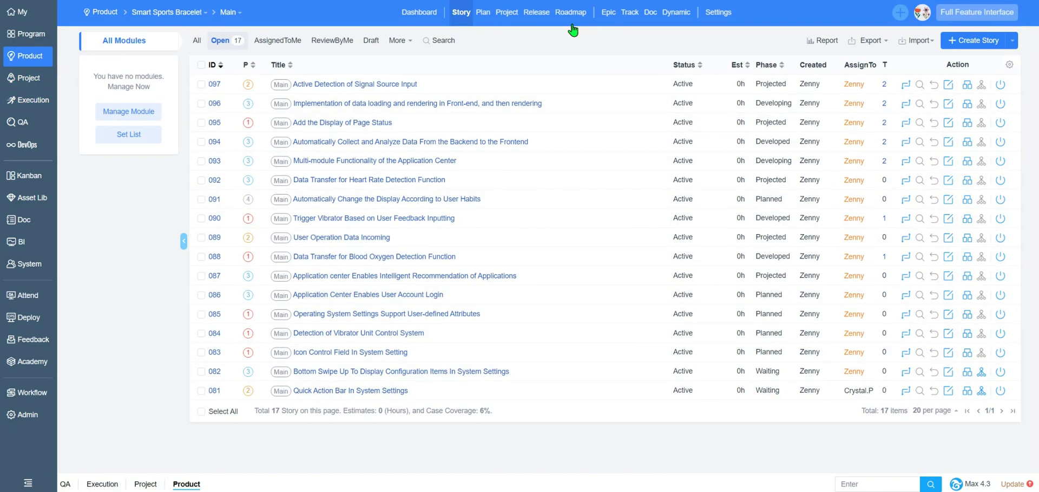
click(545, 16)
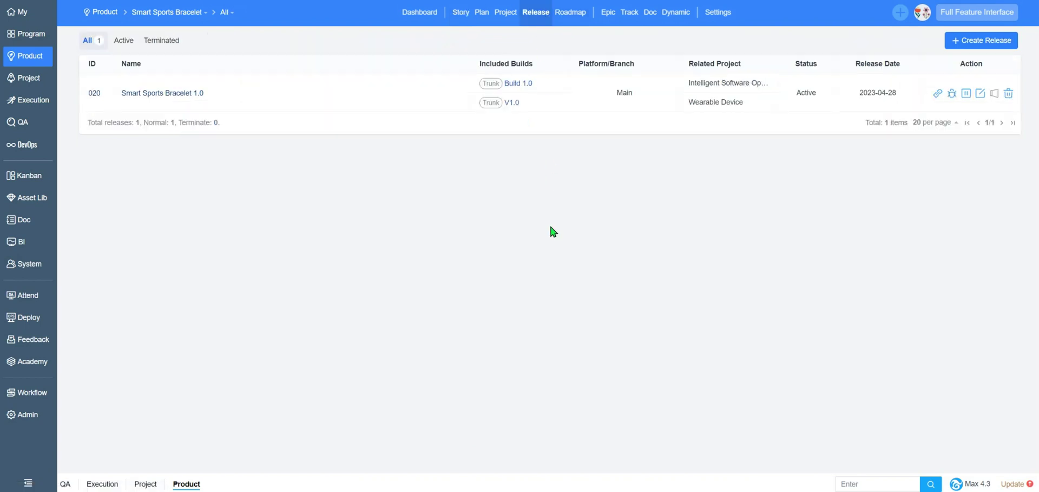
- Open the Smart Sports Bracelet 1.0 release and review its resolved and active bugs
click(939, 93)
click(214, 77)
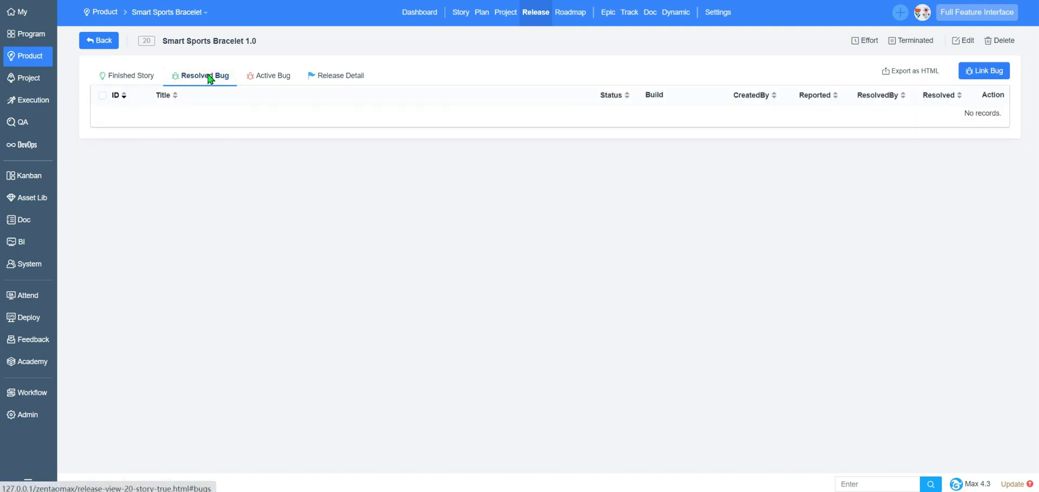
click(272, 77)
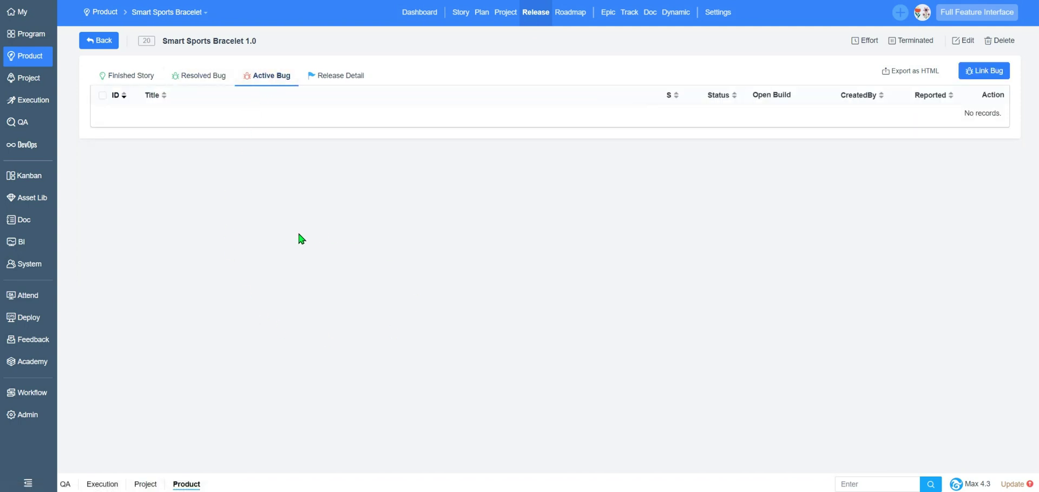